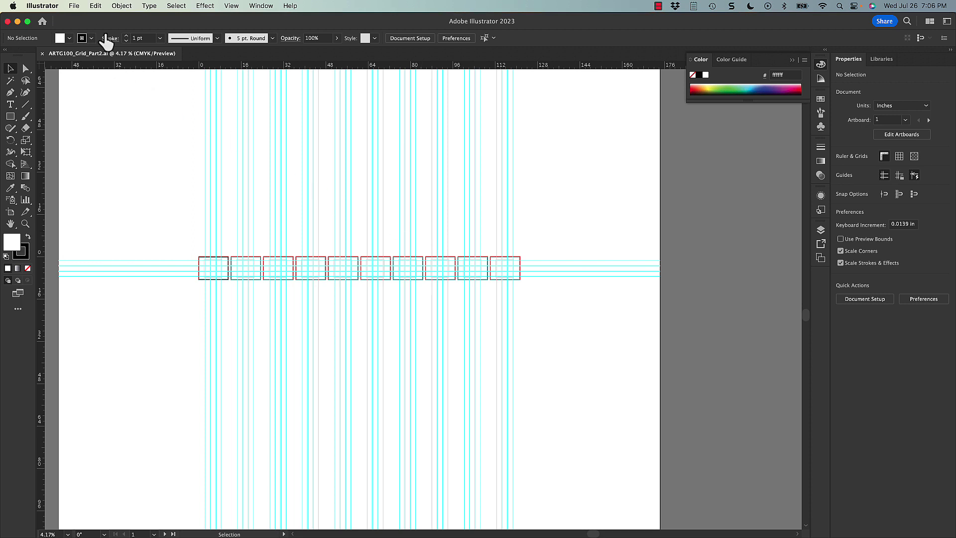
Save the document as an .ai copy with the author's name prefixed to ARTG100_Grid_Part2.ai.
{"action": "left_click", "coordinate": [74, 6]}
{"action": "left_click", "coordinate": [88, 118]}
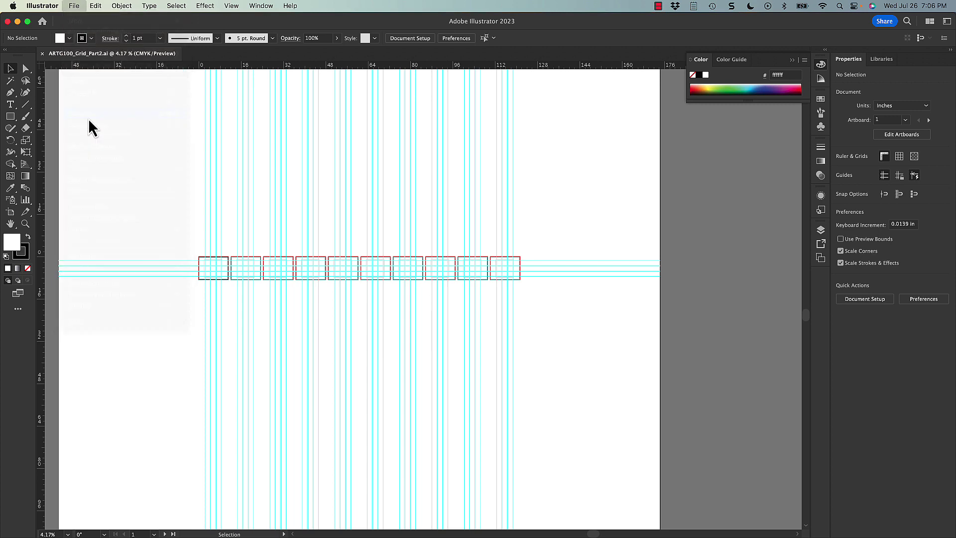
{"action": "key", "text": "Left"}
{"action": "type", "text": "SBacon_"}
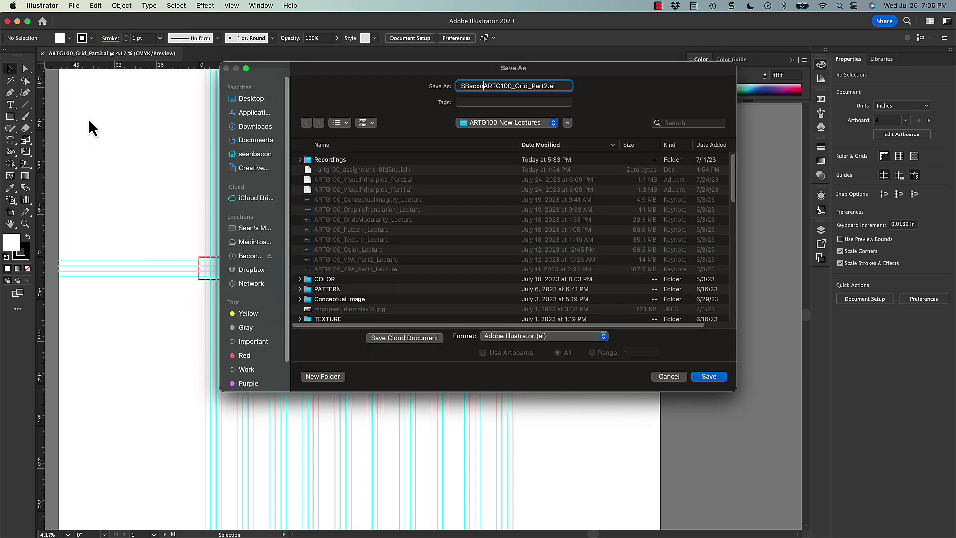
{"action": "key", "text": "Return"}
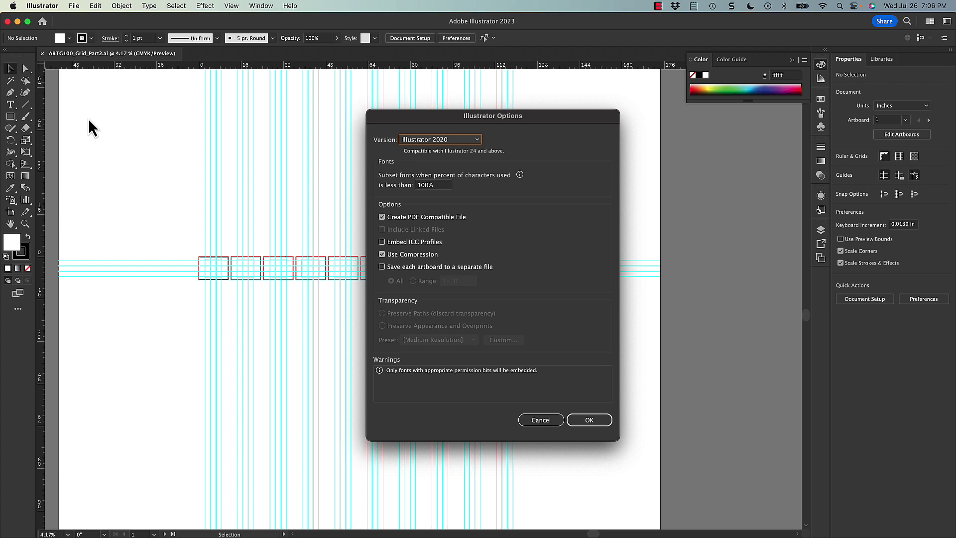
{"action": "left_click", "coordinate": [593, 421]}
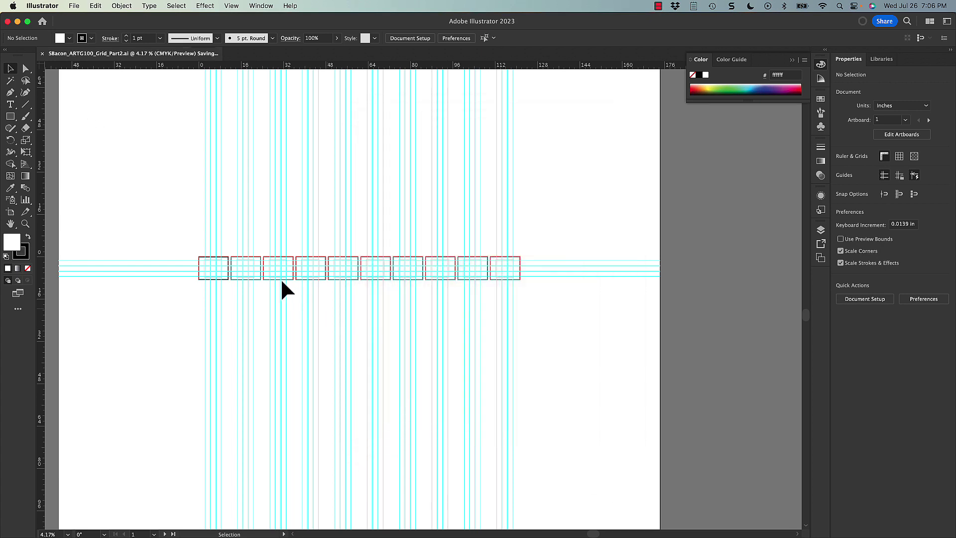
{"action": "key", "text": "space"}
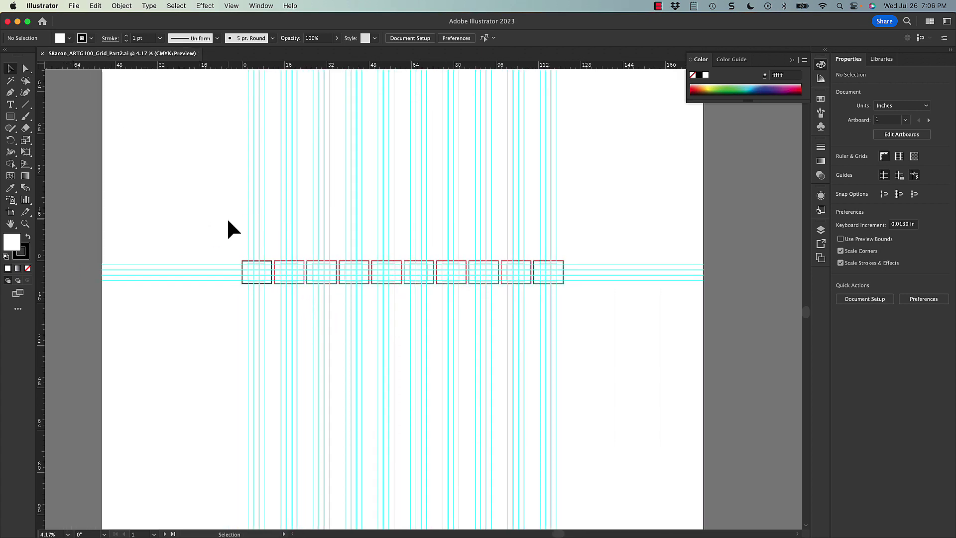
Zoom to 33.33% on the first artboards and their inner margin boxes.
{"action": "key", "text": "super+equal"}
{"action": "key", "text": "super+equal"}
{"action": "scroll", "coordinate": [488, 258], "scroll_direction": "left", "scroll_amount": 10}
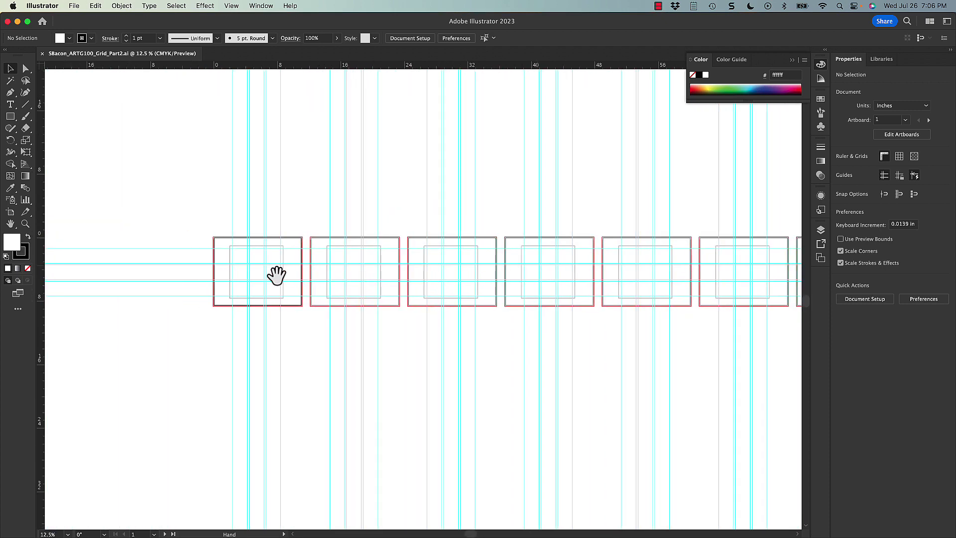
{"action": "key", "text": "super+equal"}
{"action": "key", "text": "super+equal"}
{"action": "key", "text": "super+equal"}
{"action": "scroll", "coordinate": [330, 271], "scroll_direction": "left", "scroll_amount": 5}
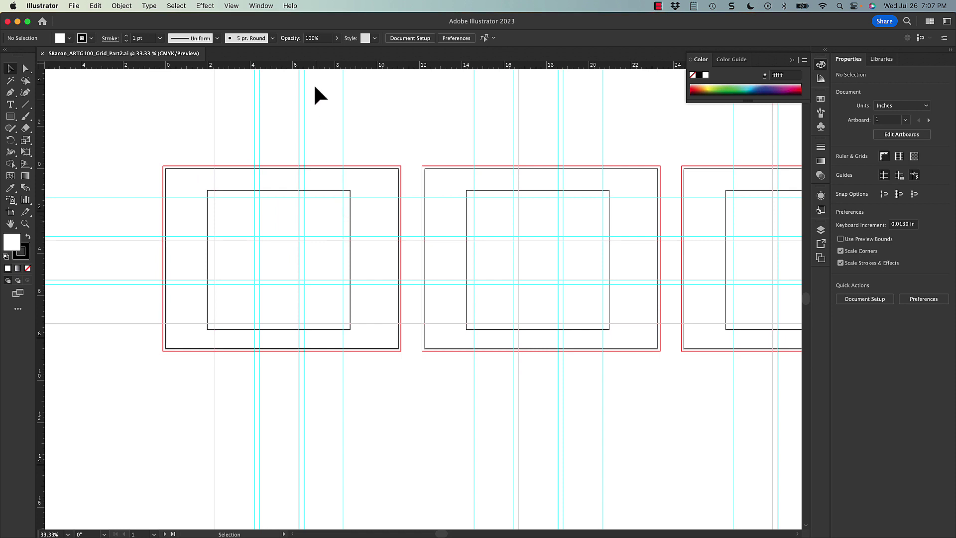
{"action": "left_click_drag", "start_coordinate": [315, 63], "coordinate": [331, 217]}
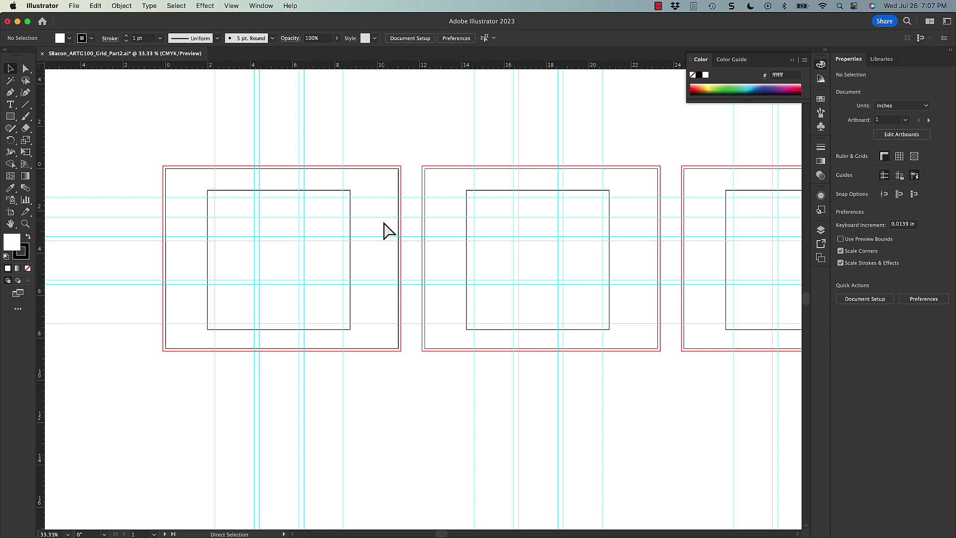
{"action": "key", "text": "super+z"}
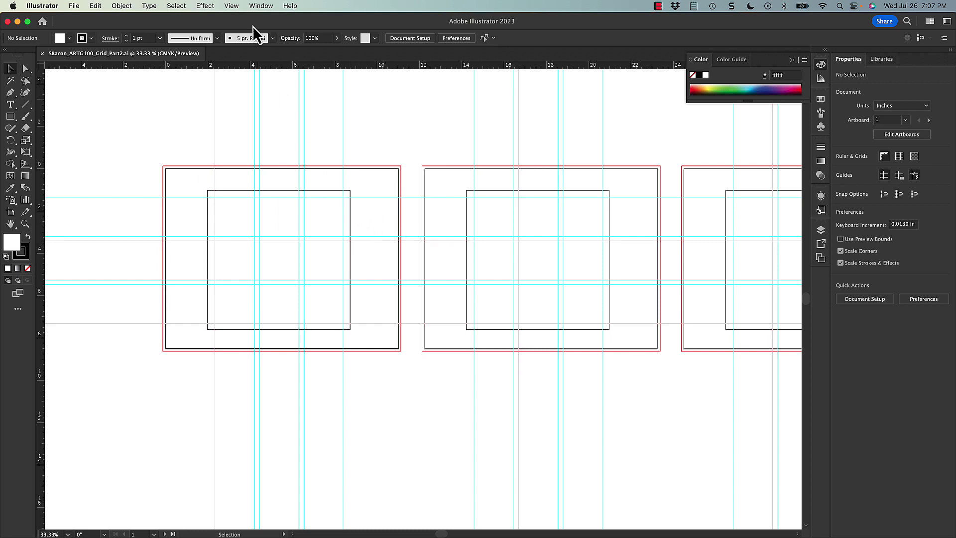
{"action": "left_click", "coordinate": [236, 8]}
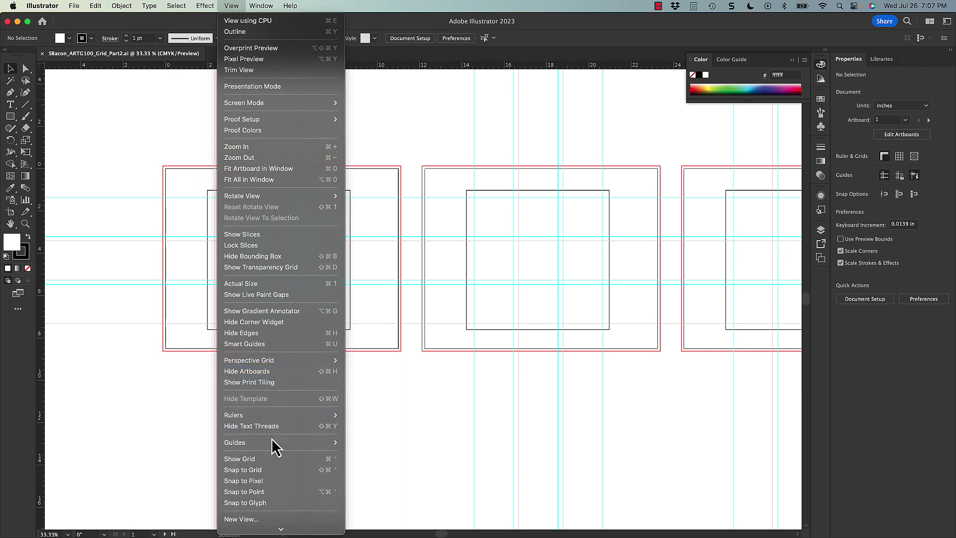
{"action": "mouse_move", "coordinate": [337, 447]}
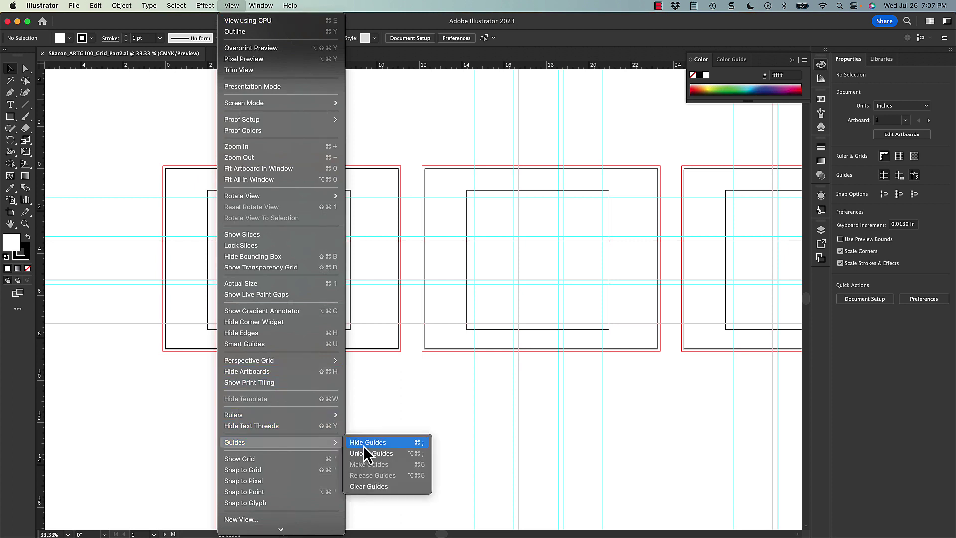
{"action": "left_click", "coordinate": [418, 445]}
{"action": "key", "text": "super+semicolon"}
{"action": "key", "text": "super+semicolon"}
{"action": "key", "text": "super+semicolon"}
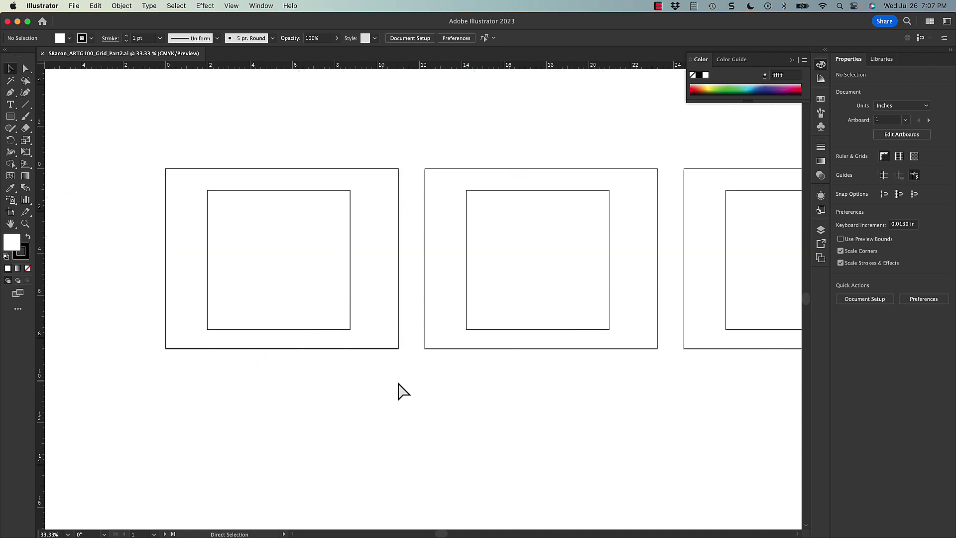
{"action": "key", "text": "super+semicolon"}
{"action": "key", "text": "super+semicolon"}
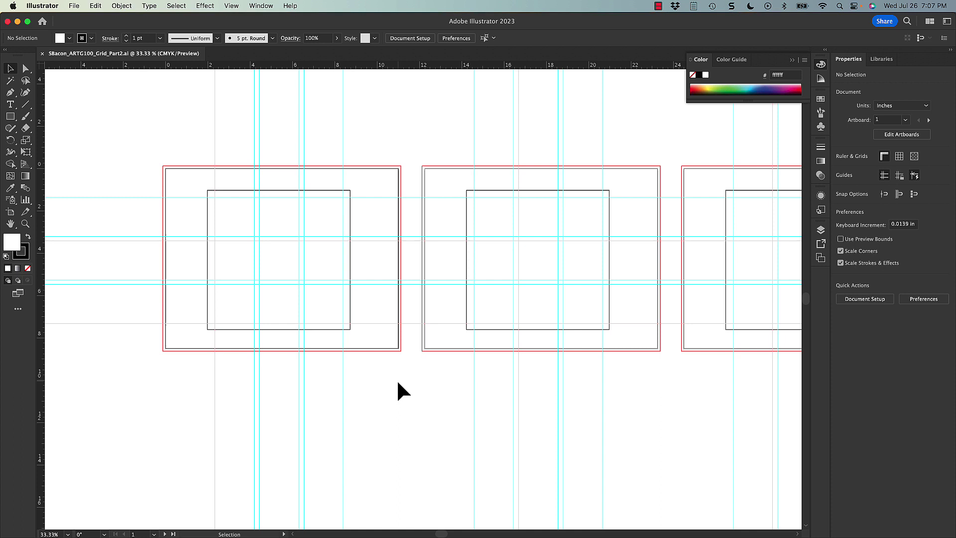
{"action": "key", "text": "space"}
Draw a strokeless rectangle left of the first artboard with a K 80% fill.
{"action": "left_click_drag", "start_coordinate": [273, 335], "coordinate": [417, 343]}
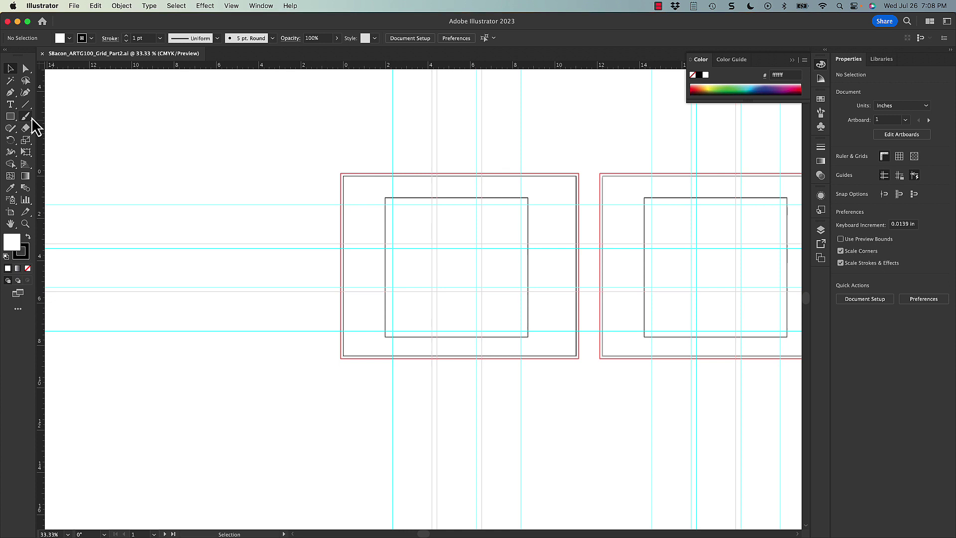
{"action": "left_click", "coordinate": [11, 118]}
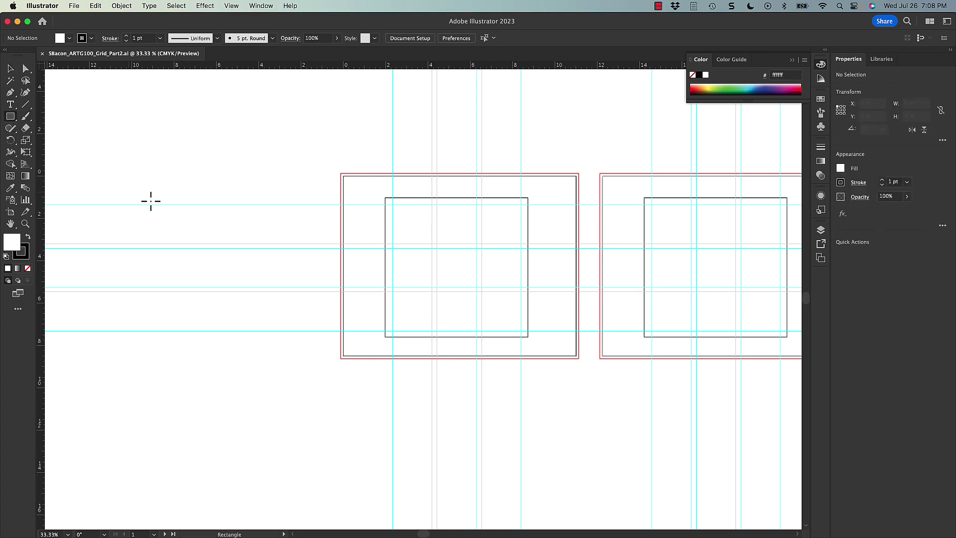
{"action": "left_click_drag", "start_coordinate": [152, 188], "coordinate": [272, 281]}
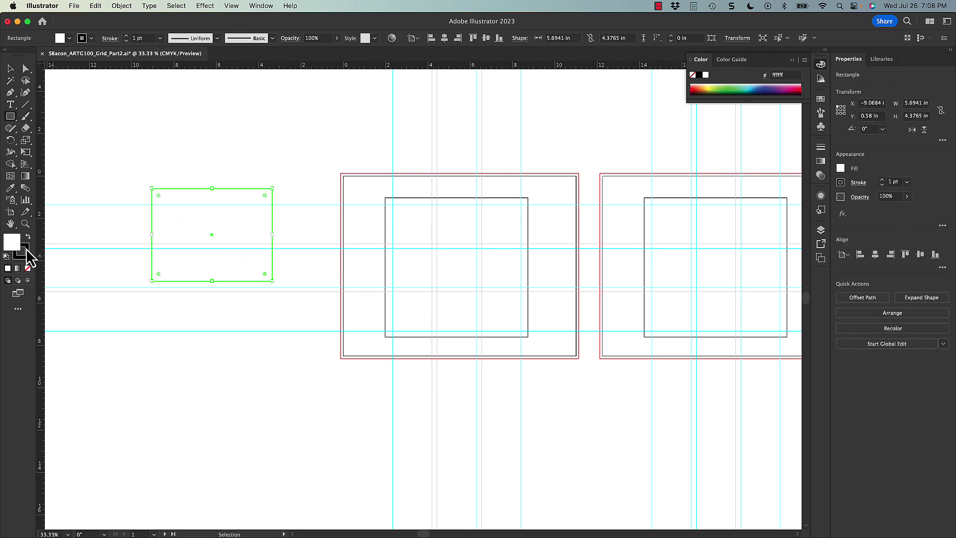
{"action": "left_click", "coordinate": [28, 248]}
{"action": "left_click", "coordinate": [28, 268]}
{"action": "double_click", "coordinate": [14, 242]}
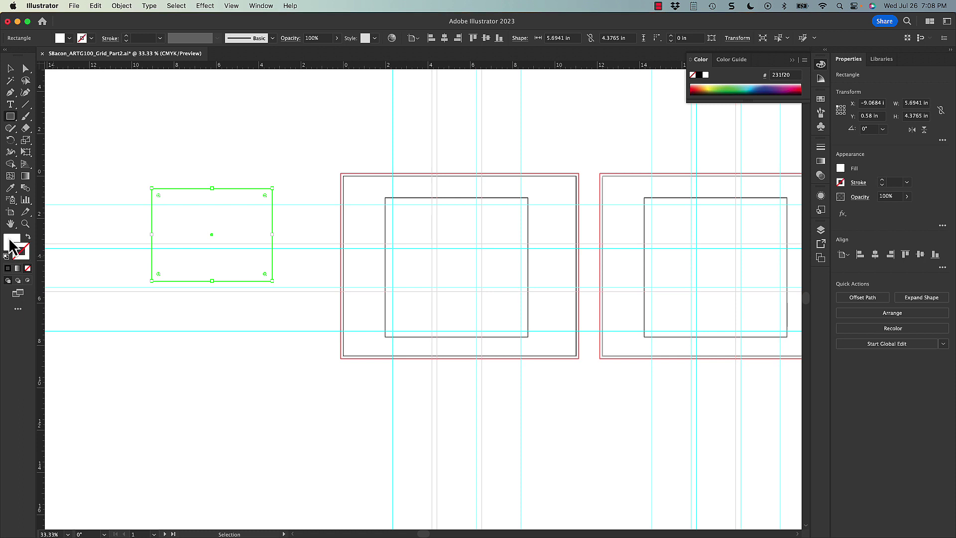
{"action": "left_click", "coordinate": [779, 251]}
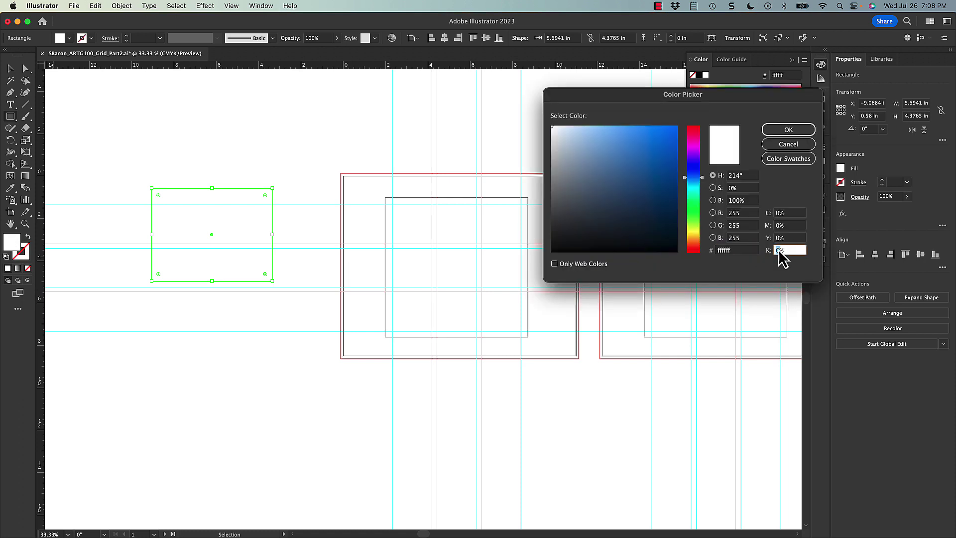
{"action": "type", "text": "80"}
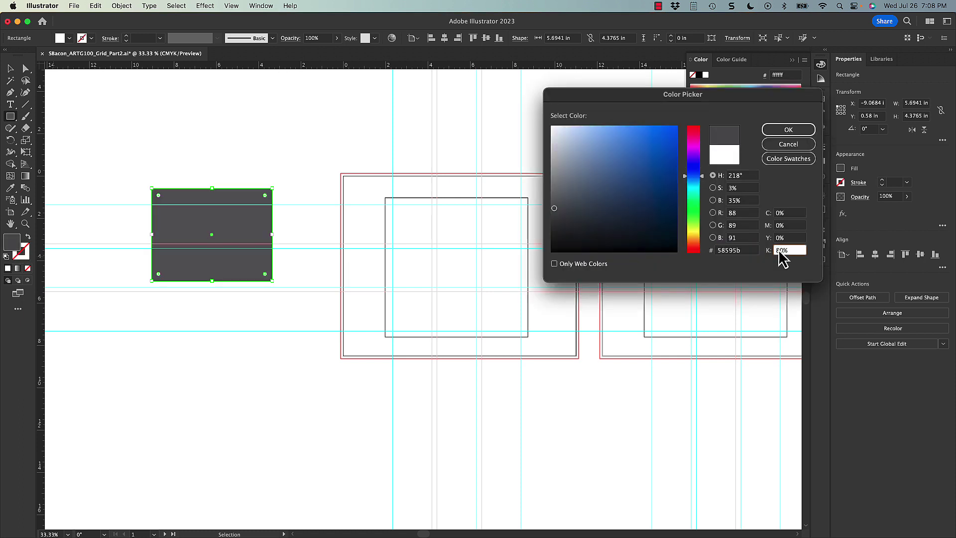
{"action": "key", "text": "Return"}
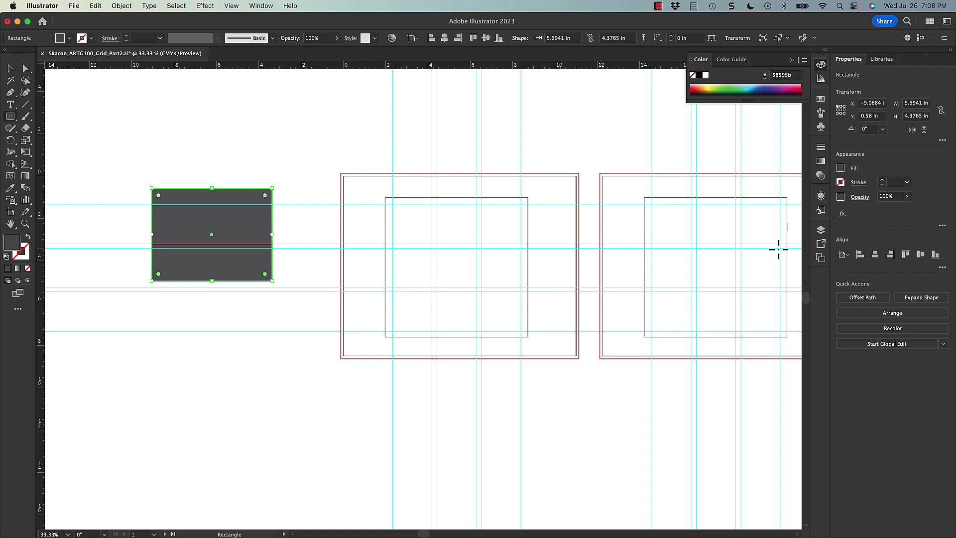
Duplicate the rectangle straight below it and give the copy a K 40% fill.
{"action": "left_click", "coordinate": [10, 68]}
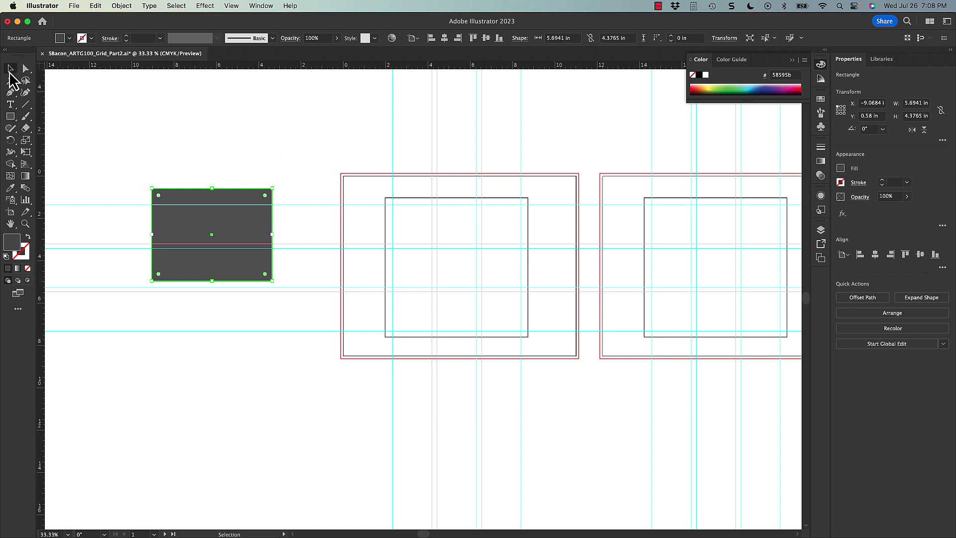
{"action": "left_click_drag", "start_coordinate": [224, 213], "coordinate": [219, 323]}
{"action": "double_click", "coordinate": [18, 246]}
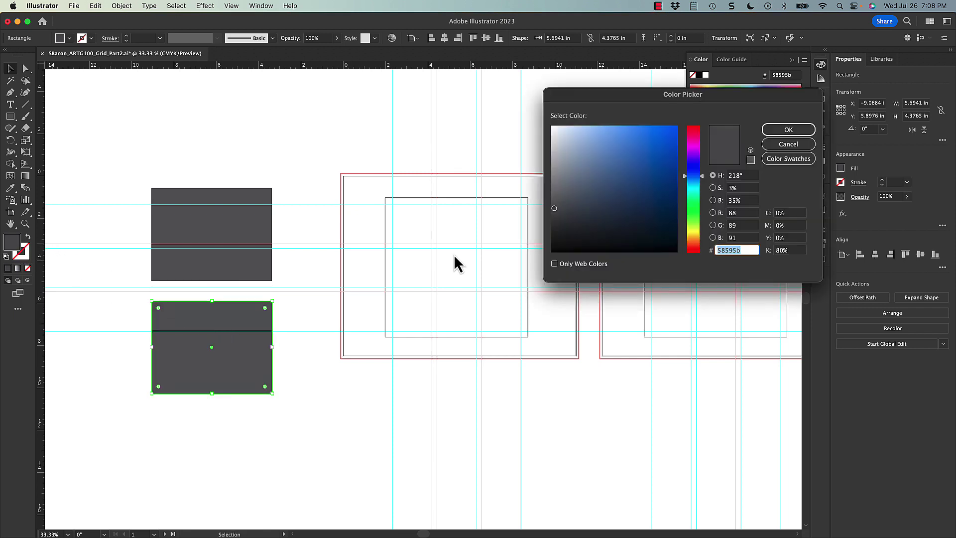
{"action": "left_click", "coordinate": [775, 250]}
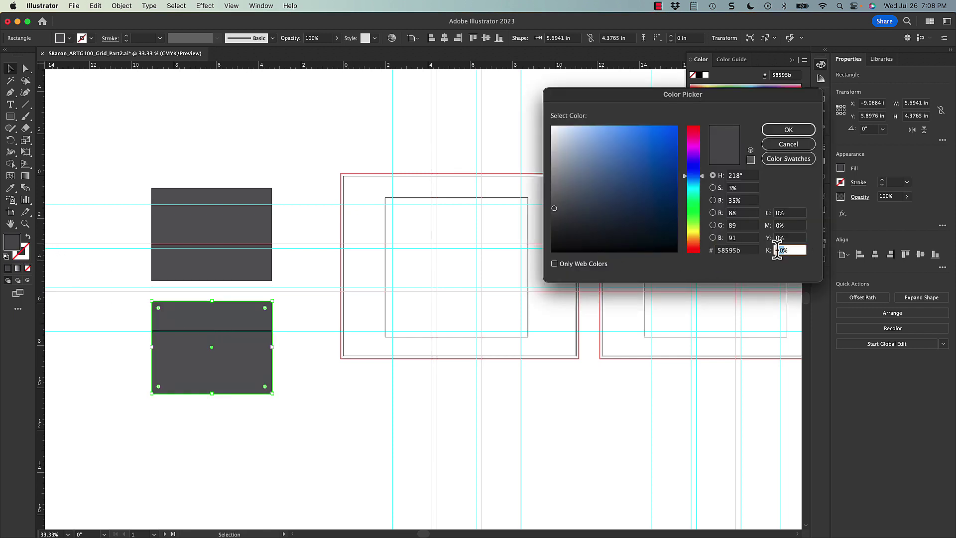
{"action": "type", "text": "40"}
{"action": "key", "text": "Return"}
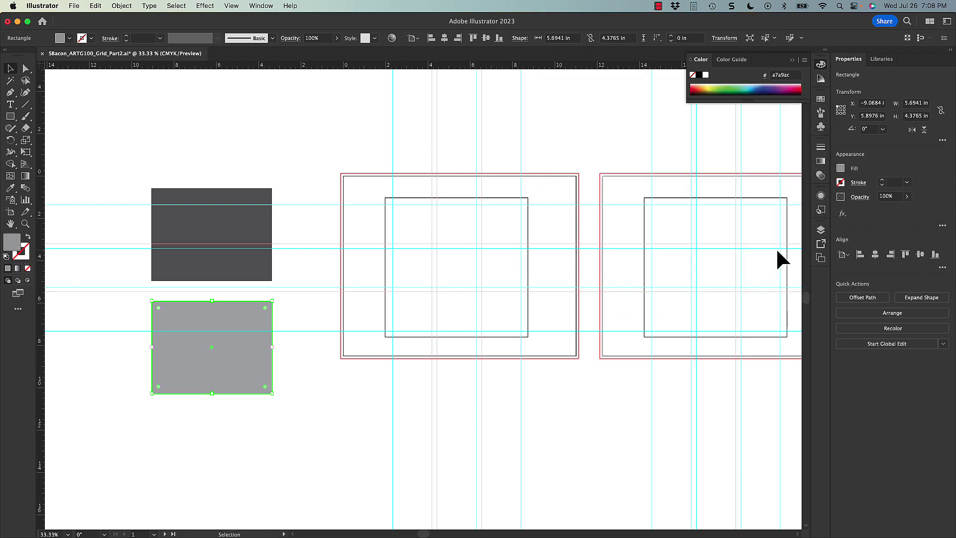
{"action": "left_click", "coordinate": [241, 238]}
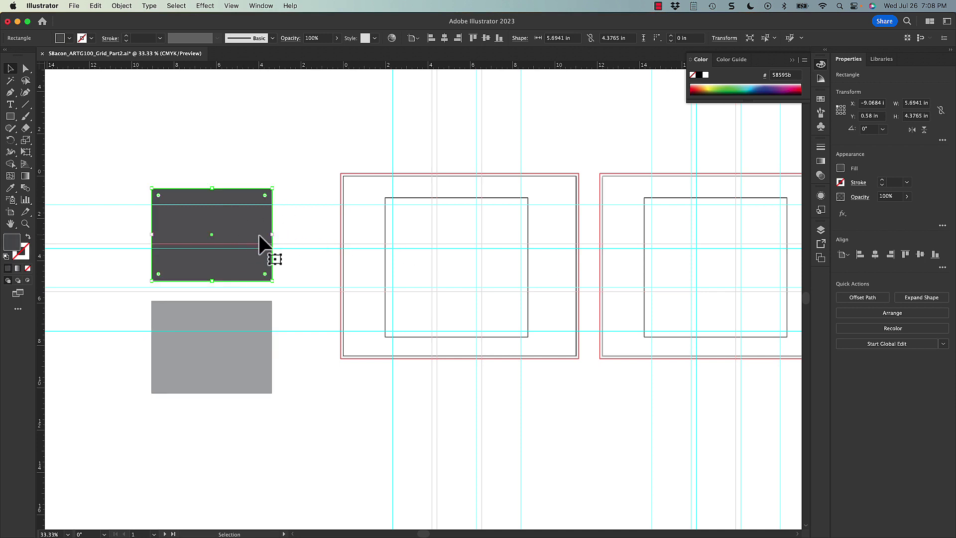
Bring both grey rectangles to the first artboard, placing the dark one in its inner box.
{"action": "left_click", "coordinate": [250, 324]}
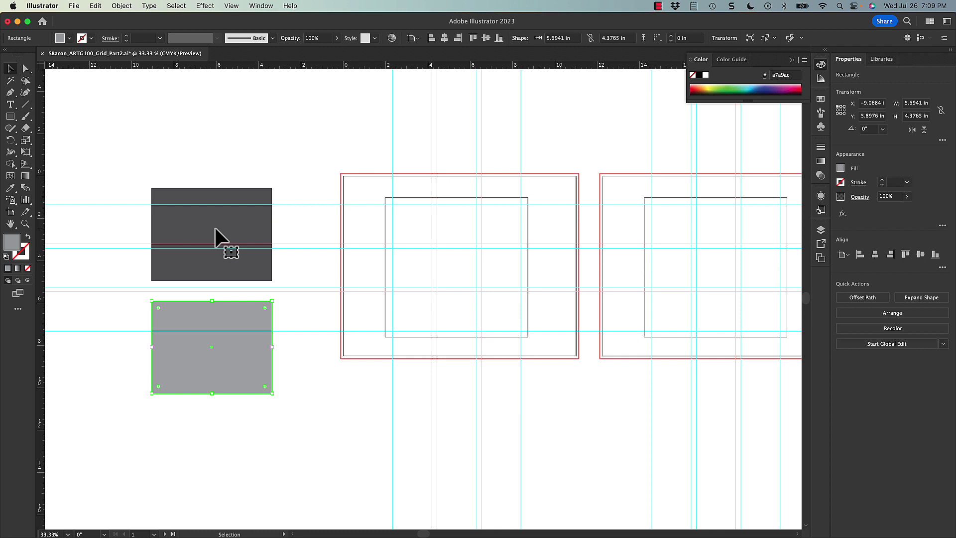
{"action": "left_click_drag", "start_coordinate": [222, 235], "coordinate": [312, 237]}
{"action": "key", "text": "space"}
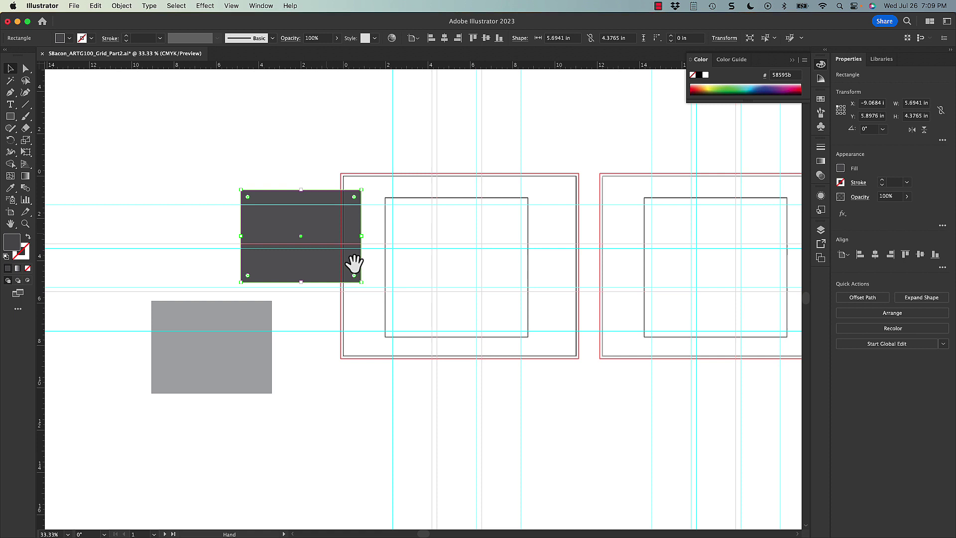
{"action": "left_click_drag", "start_coordinate": [320, 282], "coordinate": [254, 268]}
{"action": "left_click_drag", "start_coordinate": [194, 328], "coordinate": [288, 315]}
{"action": "key", "text": "space"}
{"action": "left_click_drag", "start_coordinate": [362, 295], "coordinate": [240, 307]}
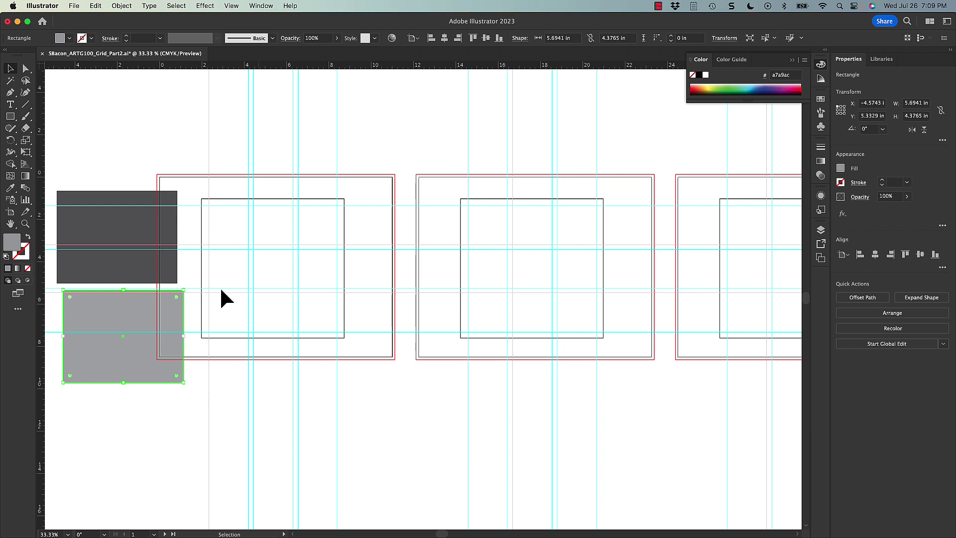
{"action": "left_click_drag", "start_coordinate": [115, 221], "coordinate": [264, 231]}
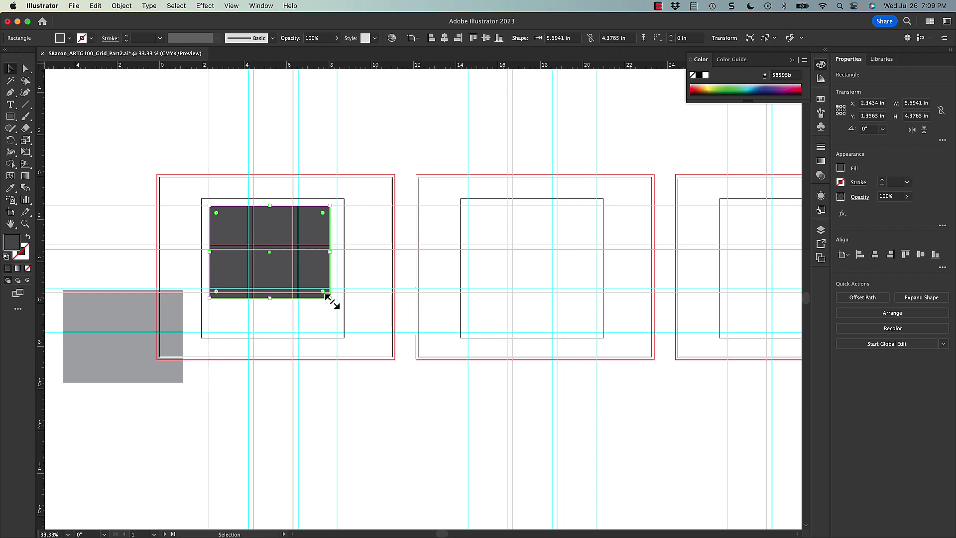
{"action": "key", "text": "super+1"}
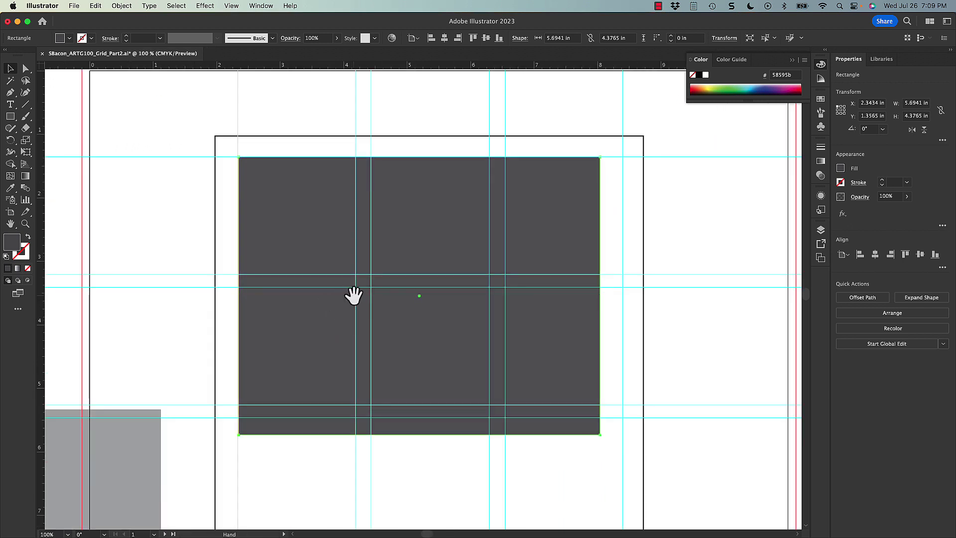
{"action": "left_click_drag", "start_coordinate": [352, 294], "coordinate": [297, 261]}
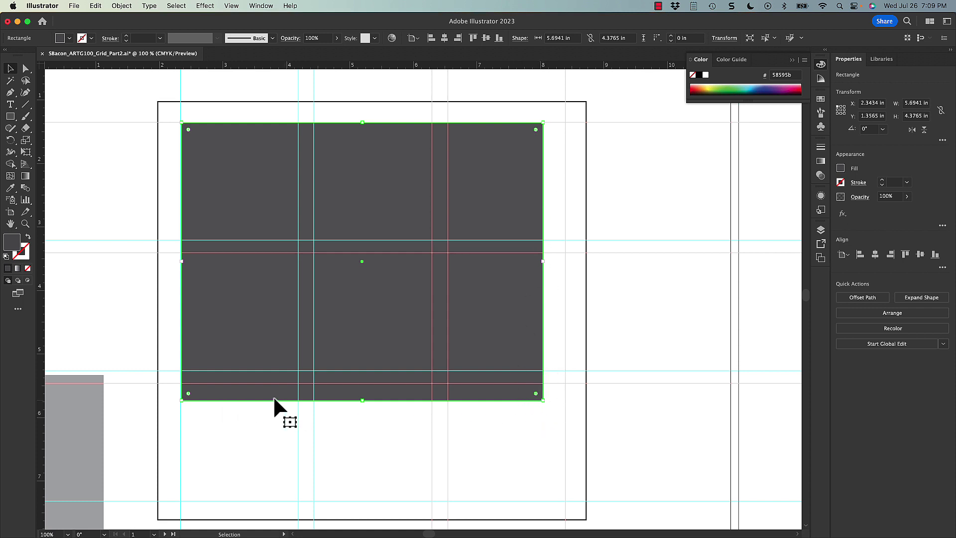
Resize the dark rectangle to span two columns by two rows on the guides.
{"action": "left_click", "coordinate": [431, 442]}
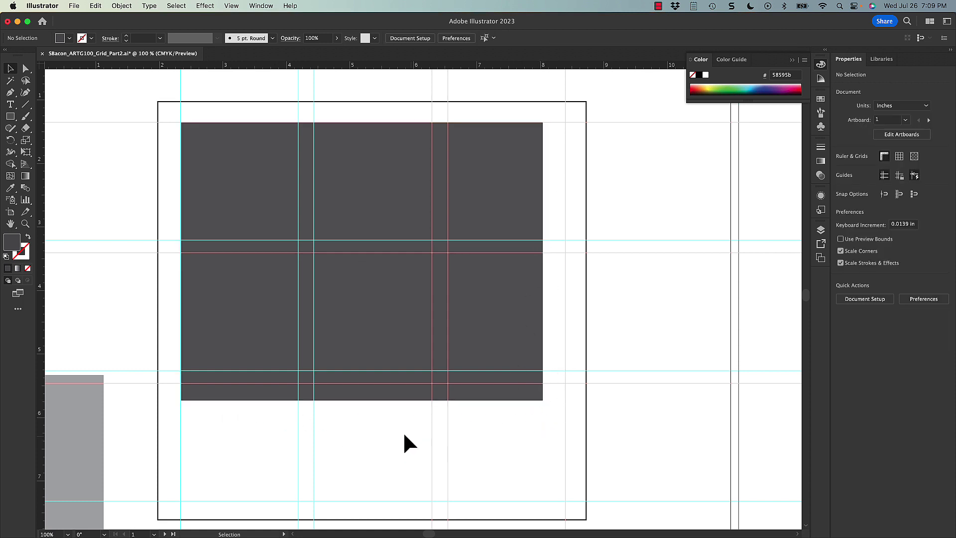
{"action": "left_click", "coordinate": [386, 365]}
{"action": "left_click_drag", "start_coordinate": [542, 400], "coordinate": [565, 376]}
{"action": "left_click", "coordinate": [528, 432]}
{"action": "left_click", "coordinate": [532, 349]}
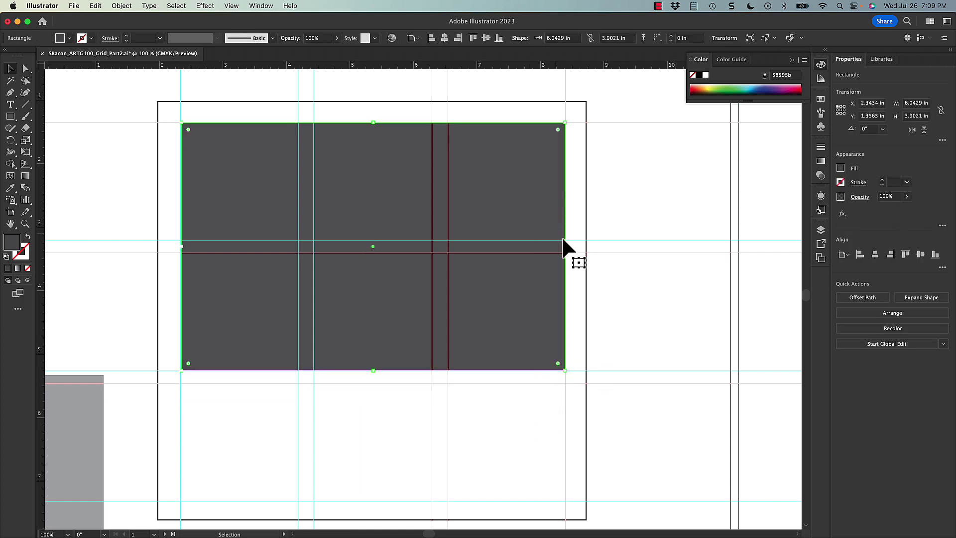
{"action": "left_click_drag", "start_coordinate": [565, 246], "coordinate": [431, 254]}
{"action": "left_click", "coordinate": [360, 417]}
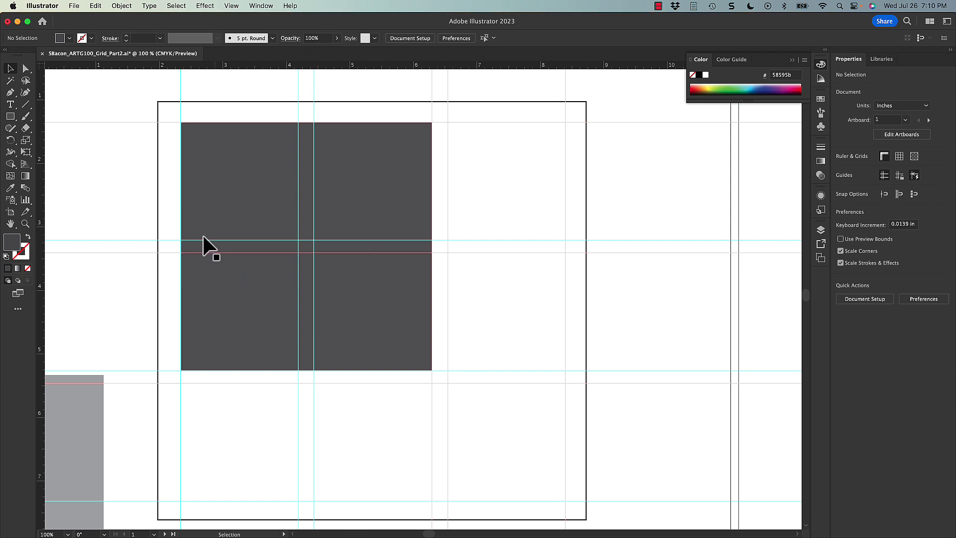
Move the light grey rectangle onto the artboard and resize it into the third column.
{"action": "left_click_drag", "start_coordinate": [81, 426], "coordinate": [593, 220]}
{"action": "left_click_drag", "start_coordinate": [280, 333], "coordinate": [492, 369]}
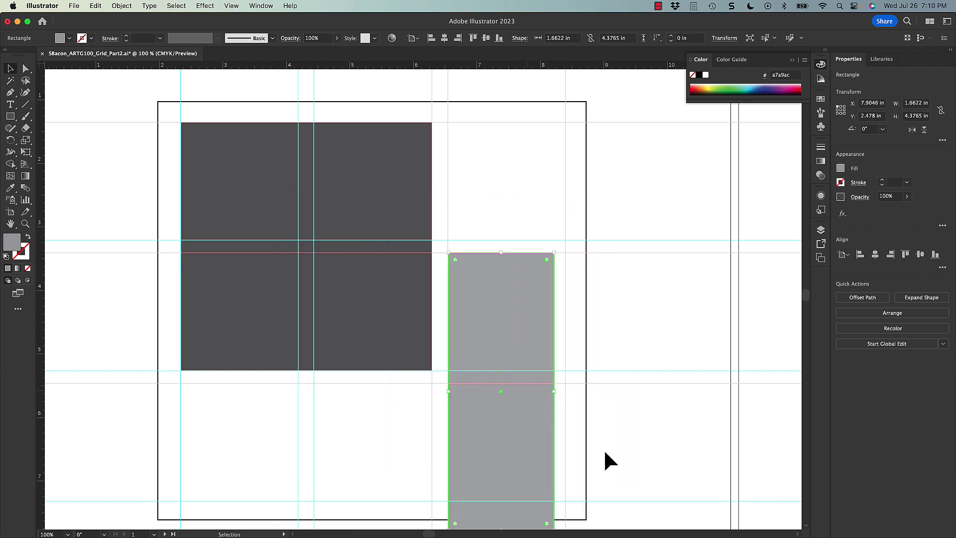
{"action": "scroll", "coordinate": [572, 423], "scroll_direction": "down", "scroll_amount": 4}
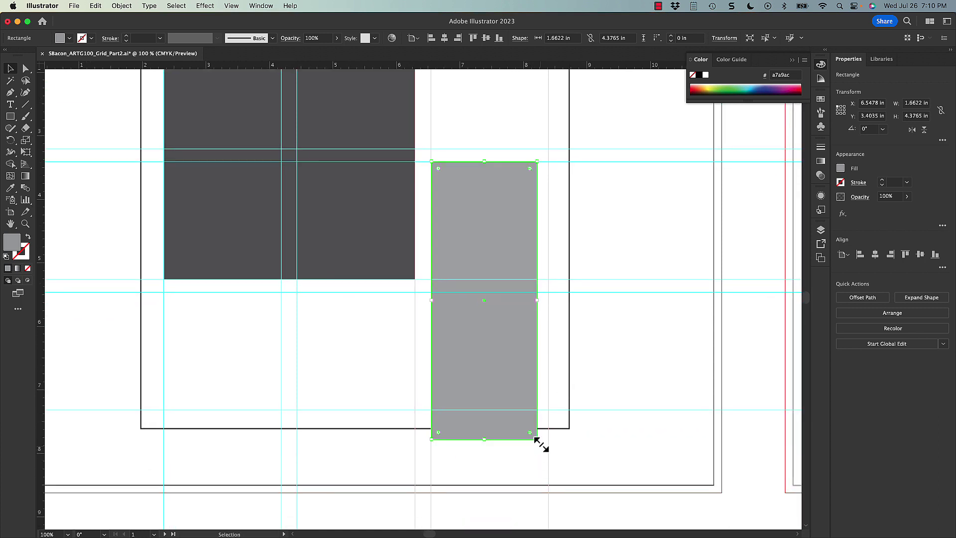
{"action": "left_click_drag", "start_coordinate": [538, 440], "coordinate": [549, 411]}
{"action": "left_click", "coordinate": [592, 420]}
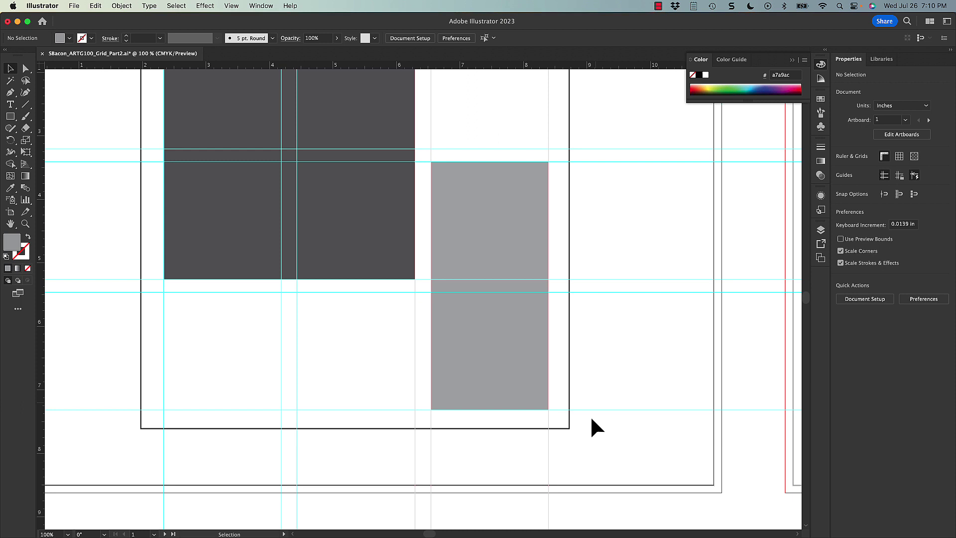
{"action": "scroll", "coordinate": [595, 438], "scroll_direction": "up", "scroll_amount": 4}
Snap the dark rectangle's top-left corner exactly onto the guides.
{"action": "key", "text": "super+semicolon"}
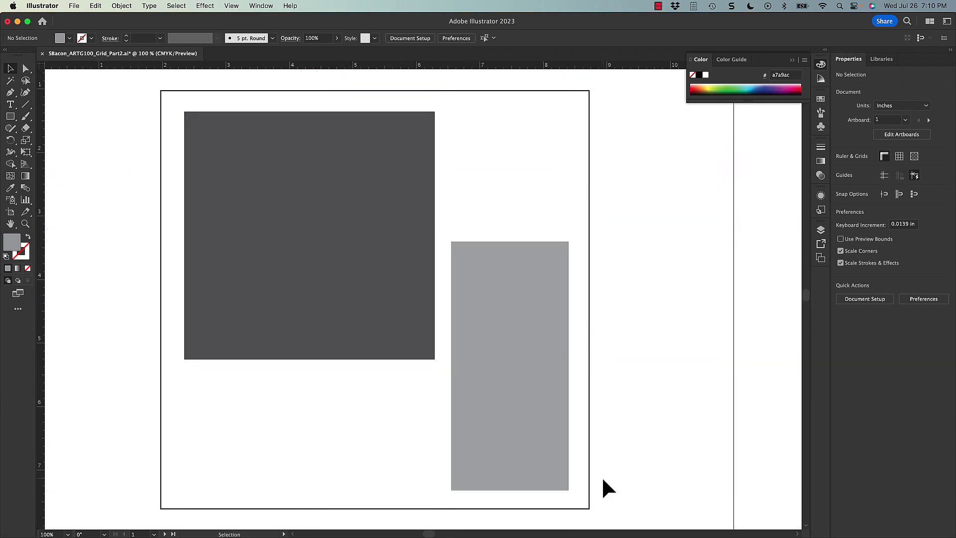
{"action": "key", "text": "super+semicolon"}
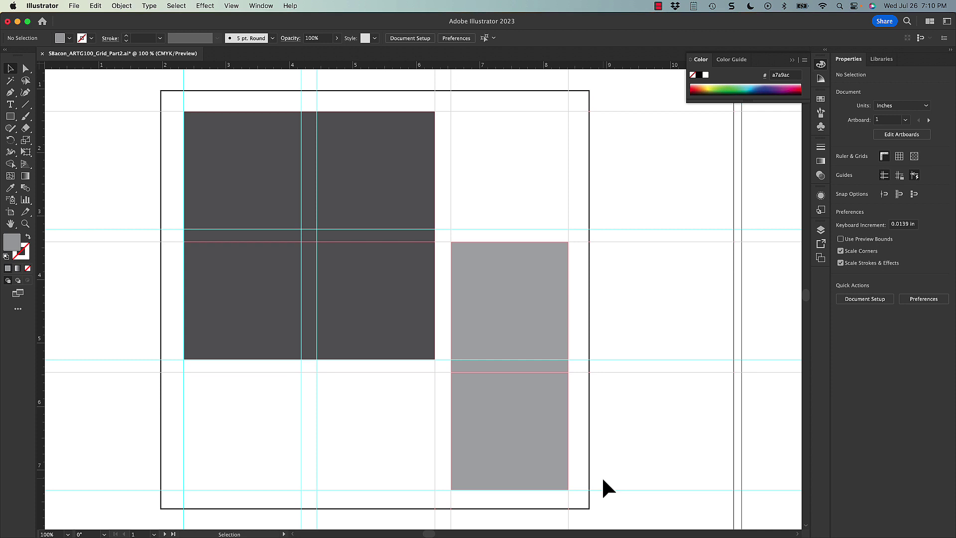
{"action": "key", "text": "z"}
{"action": "left_click_drag", "start_coordinate": [177, 110], "coordinate": [440, 332]}
{"action": "key", "text": "v"}
{"action": "left_click", "coordinate": [235, 145]}
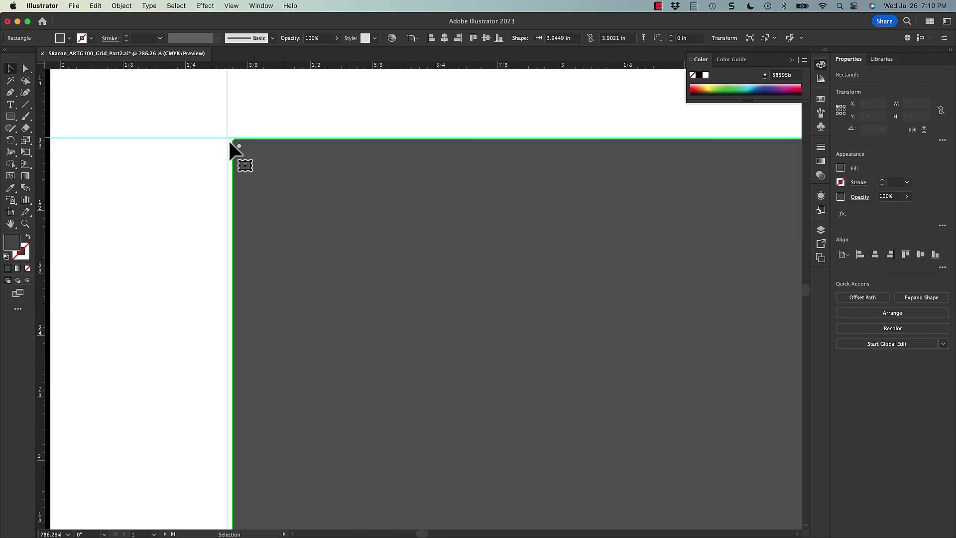
{"action": "left_click_drag", "start_coordinate": [231, 138], "coordinate": [222, 136]}
{"action": "left_click", "coordinate": [204, 160]}
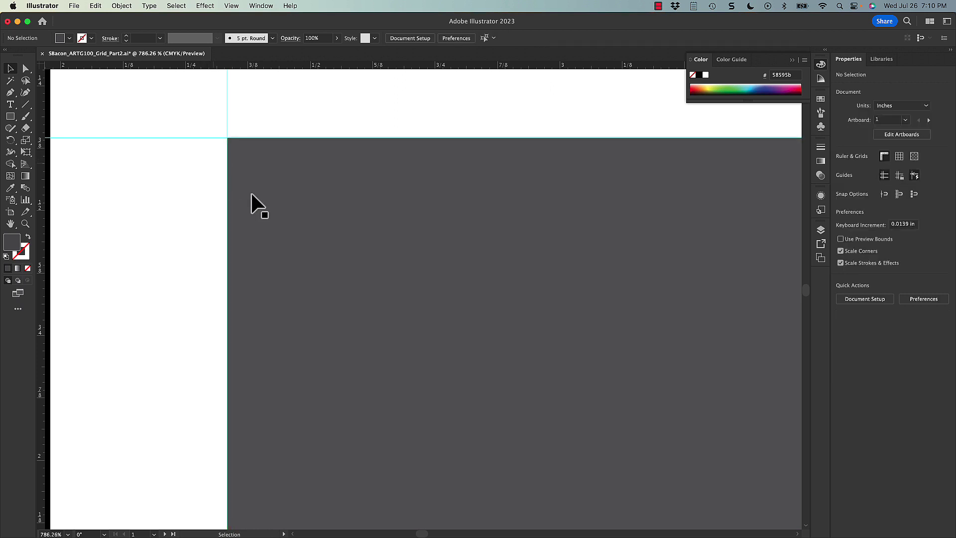
{"action": "key", "text": "super+0"}
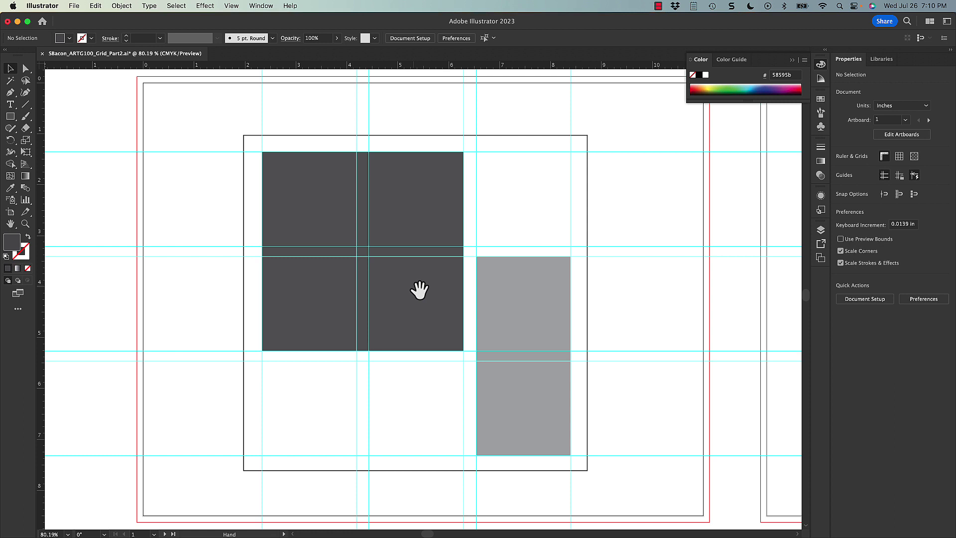
Snap the dark rectangle's bottom-right corner exactly onto the guide intersection.
{"action": "scroll", "coordinate": [418, 288], "scroll_direction": "down", "scroll_amount": 2}
{"action": "scroll", "coordinate": [418, 288], "scroll_direction": "right", "scroll_amount": 3}
{"action": "key", "text": "z"}
{"action": "left_click_drag", "start_coordinate": [393, 313], "coordinate": [612, 458]}
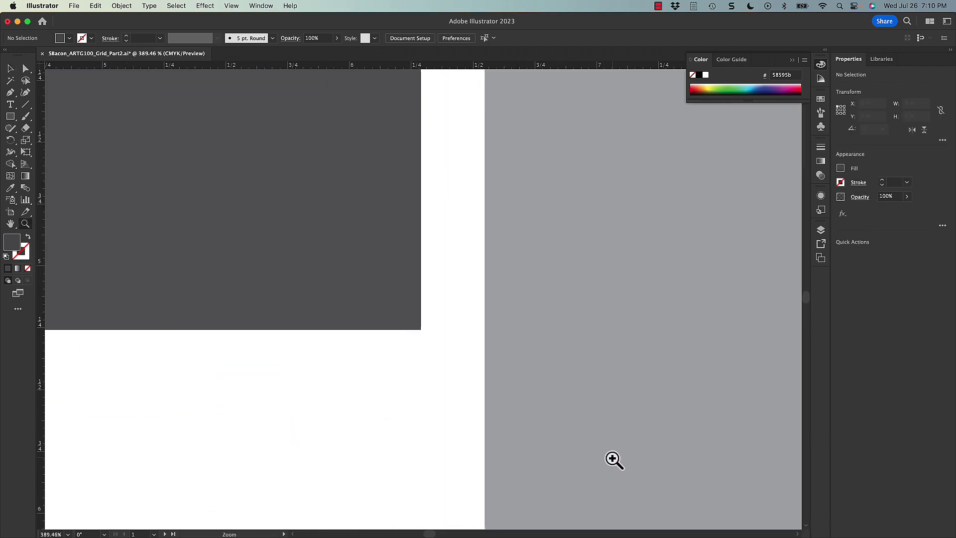
{"action": "left_click_drag", "start_coordinate": [388, 310], "coordinate": [494, 390]}
{"action": "key", "text": "v"}
{"action": "left_click", "coordinate": [443, 352]}
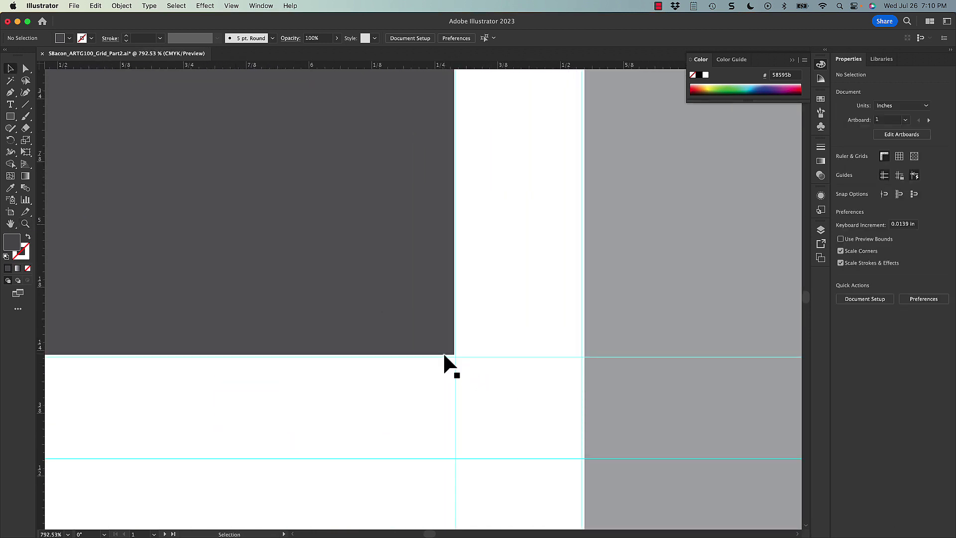
{"action": "left_click_drag", "start_coordinate": [456, 357], "coordinate": [455, 358]}
{"action": "left_click", "coordinate": [468, 372]}
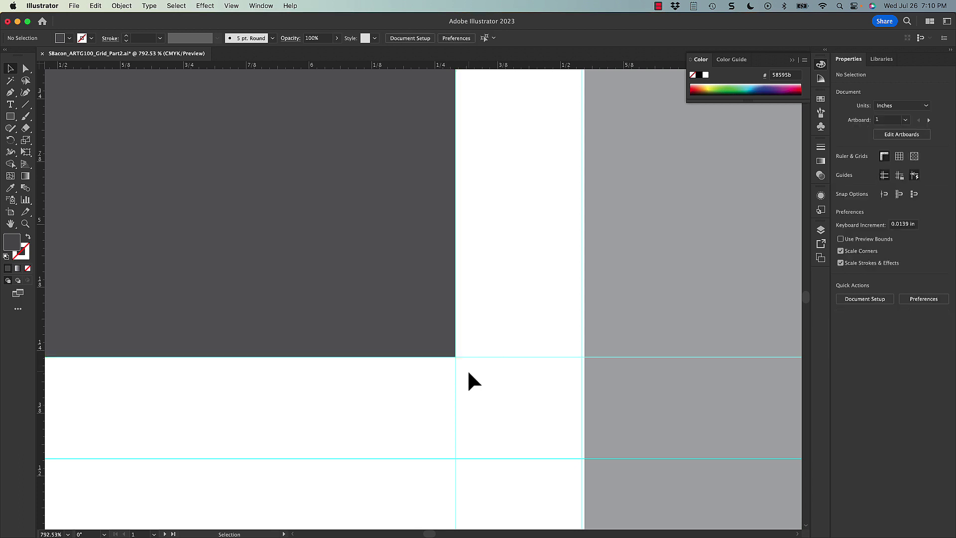
{"action": "key", "text": "super+0"}
Snap the light grey rectangle's top-left corner onto the guides.
{"action": "left_click_drag", "start_coordinate": [504, 305], "coordinate": [435, 342]}
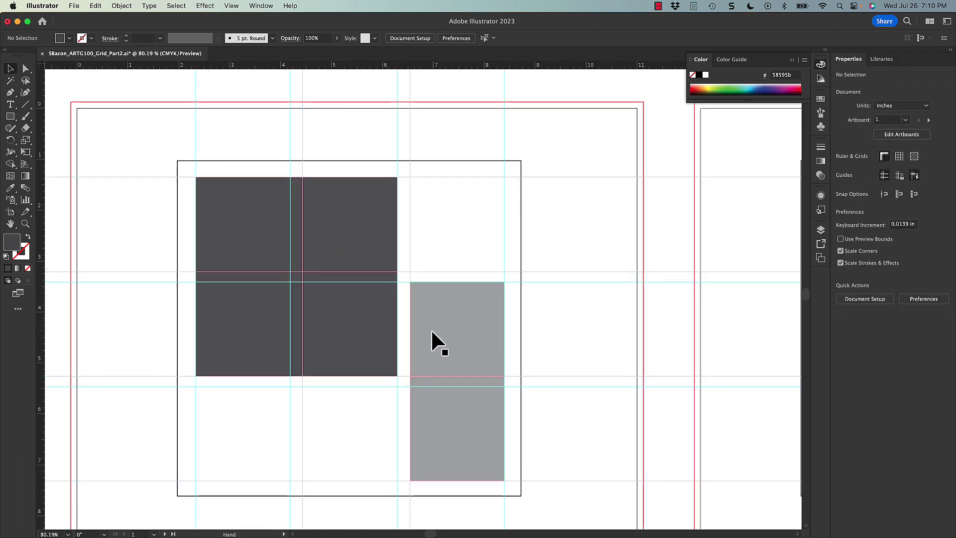
{"action": "key", "text": "z"}
{"action": "left_click_drag", "start_coordinate": [403, 273], "coordinate": [538, 361]}
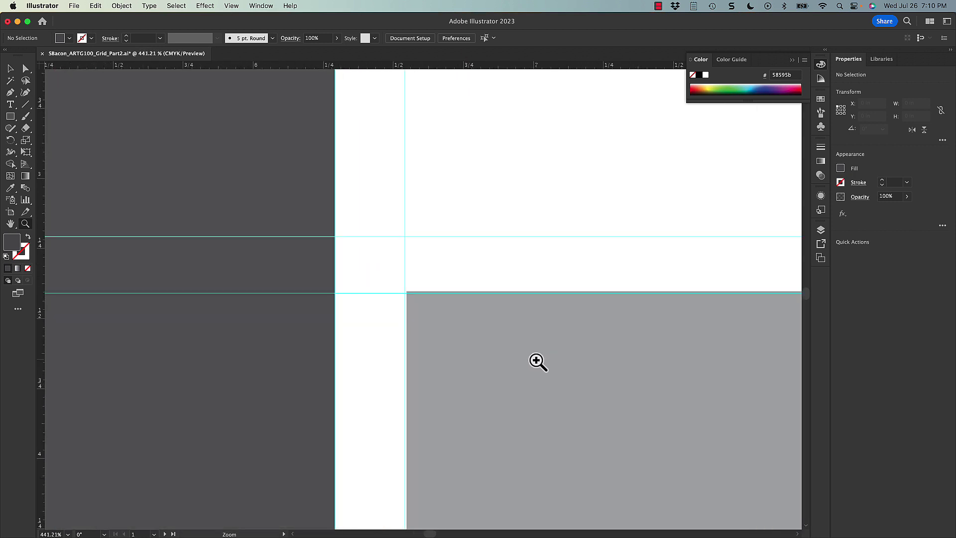
{"action": "key", "text": "v"}
{"action": "left_click_drag", "start_coordinate": [428, 314], "coordinate": [416, 304]}
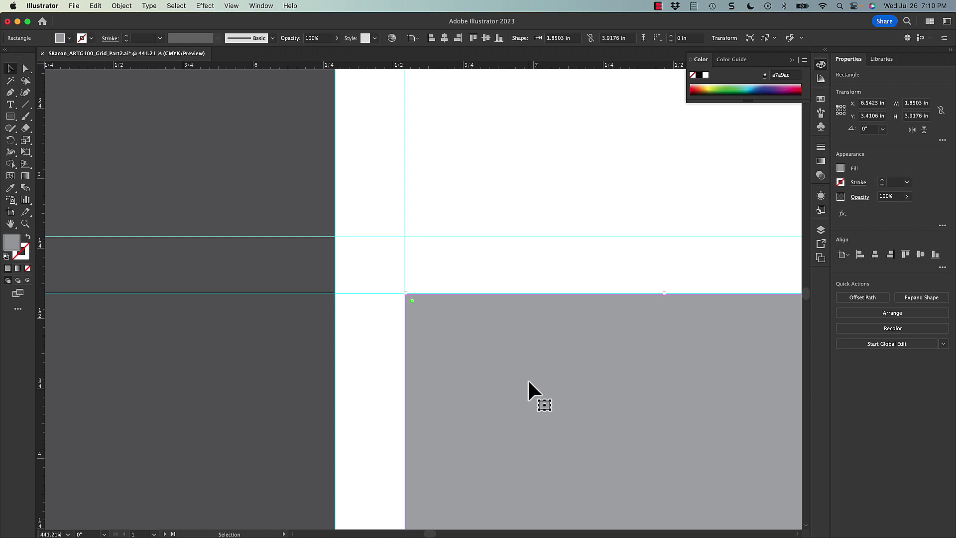
{"action": "key", "text": "super+0"}
Snap the grey rectangle's lower-right corner so it measures about 1.85 × 3.92 in.
{"action": "key", "text": "z"}
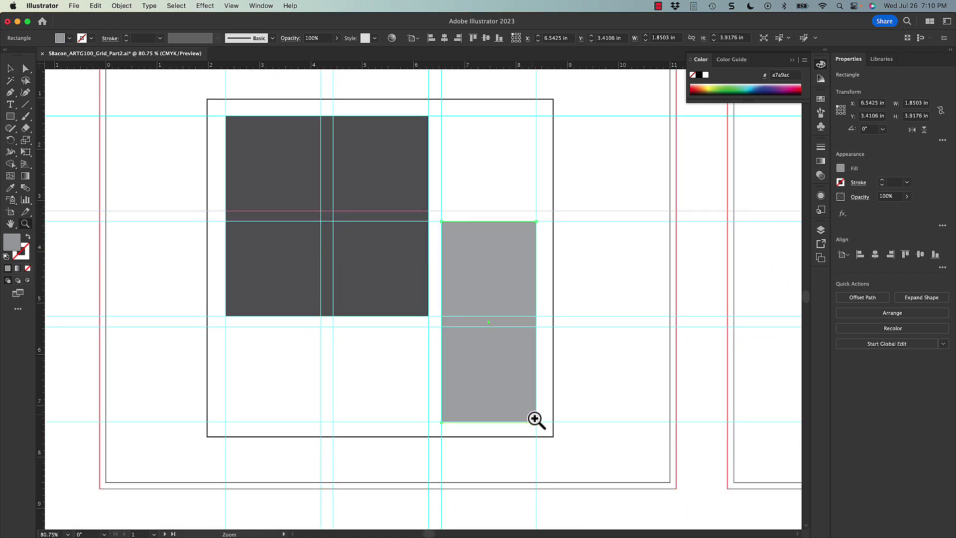
{"action": "left_click_drag", "start_coordinate": [537, 421], "coordinate": [672, 527]}
{"action": "left_click", "coordinate": [516, 418]}
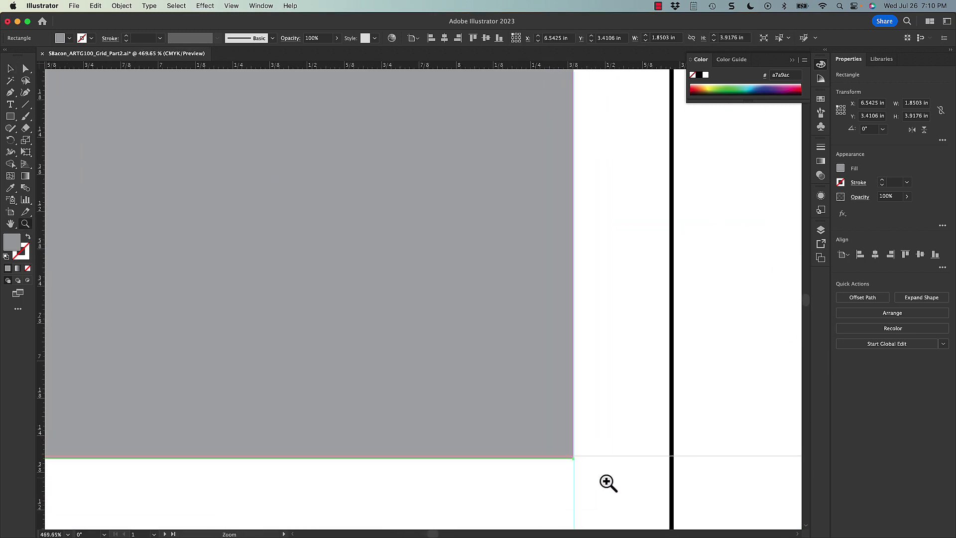
{"action": "key", "text": "v"}
{"action": "left_click_drag", "start_coordinate": [574, 458], "coordinate": [578, 467]}
{"action": "left_click", "coordinate": [578, 467]}
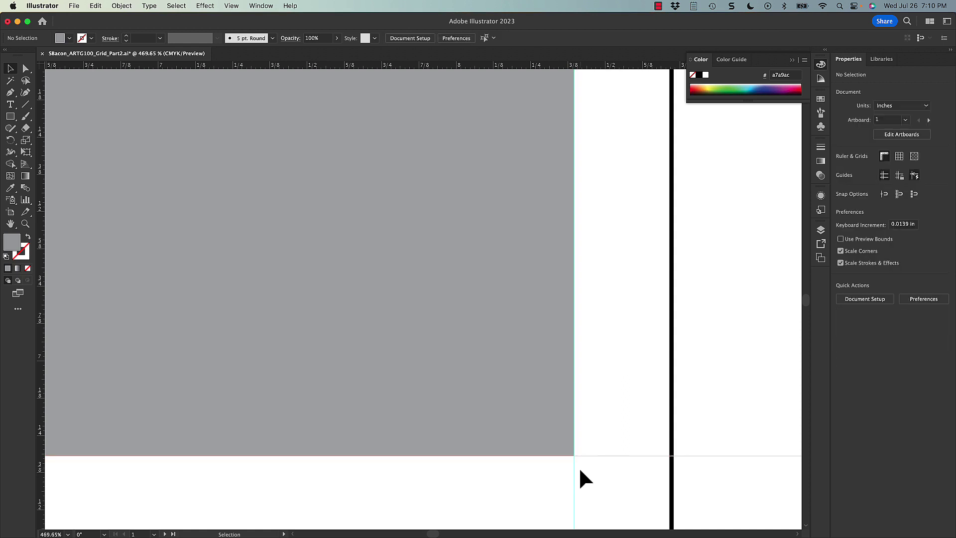
{"action": "key", "text": "super+0"}
Pan to the empty second artboard at 50% and copy the dark rectangle onto it.
{"action": "key", "text": "super+minus"}
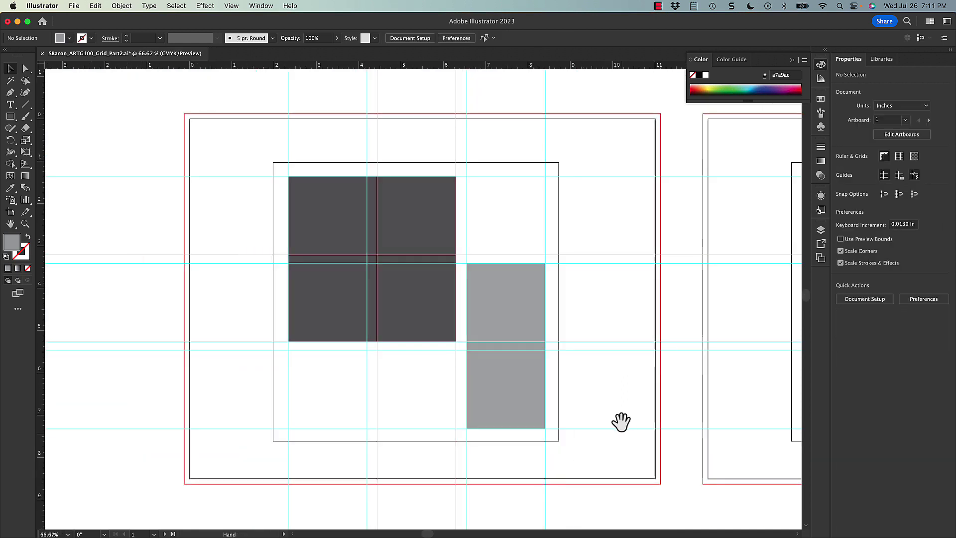
{"action": "left_click_drag", "start_coordinate": [619, 420], "coordinate": [546, 429]}
{"action": "key", "text": "super+semicolon"}
{"action": "key", "text": "super+semicolon"}
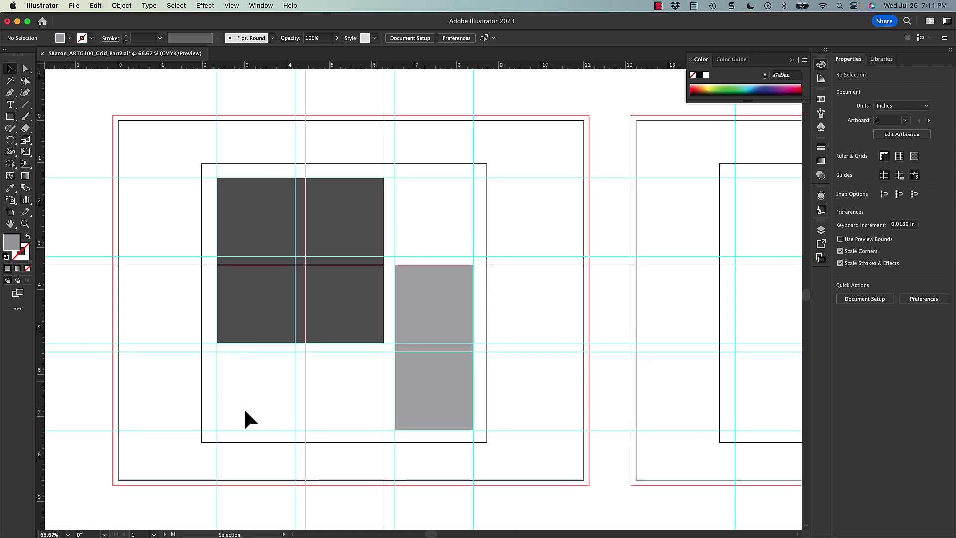
{"action": "key", "text": "space"}
{"action": "left_click_drag", "start_coordinate": [544, 378], "coordinate": [449, 376]}
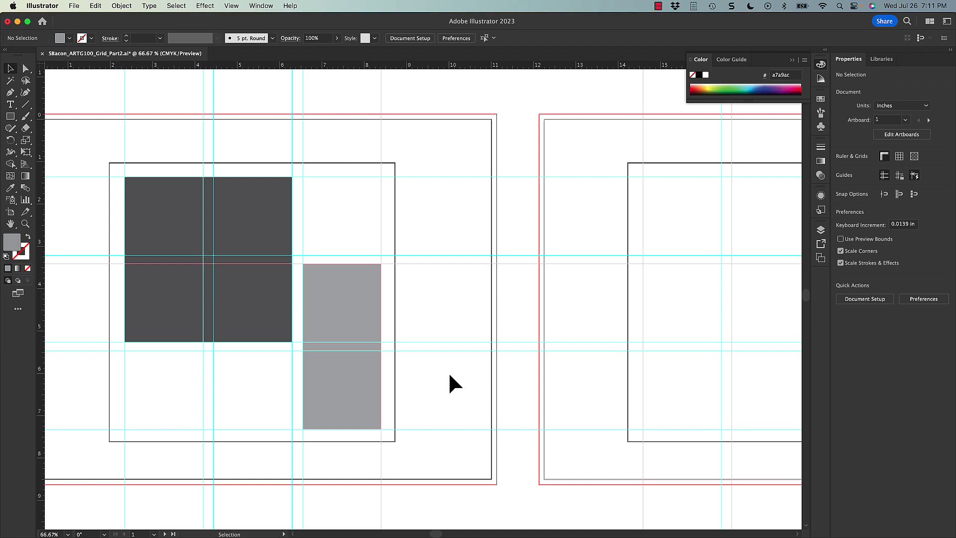
{"action": "left_click_drag", "start_coordinate": [472, 363], "coordinate": [414, 359]}
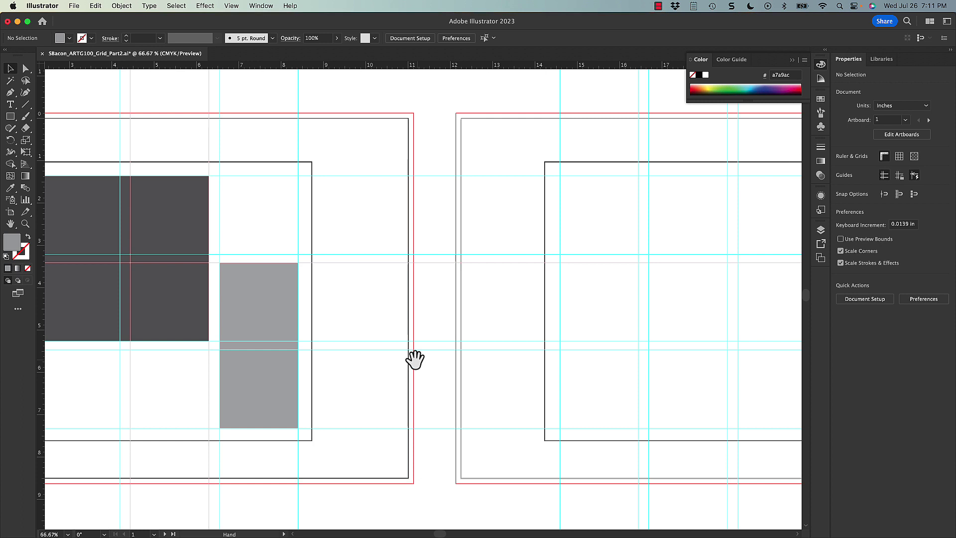
{"action": "key", "text": "super+minus"}
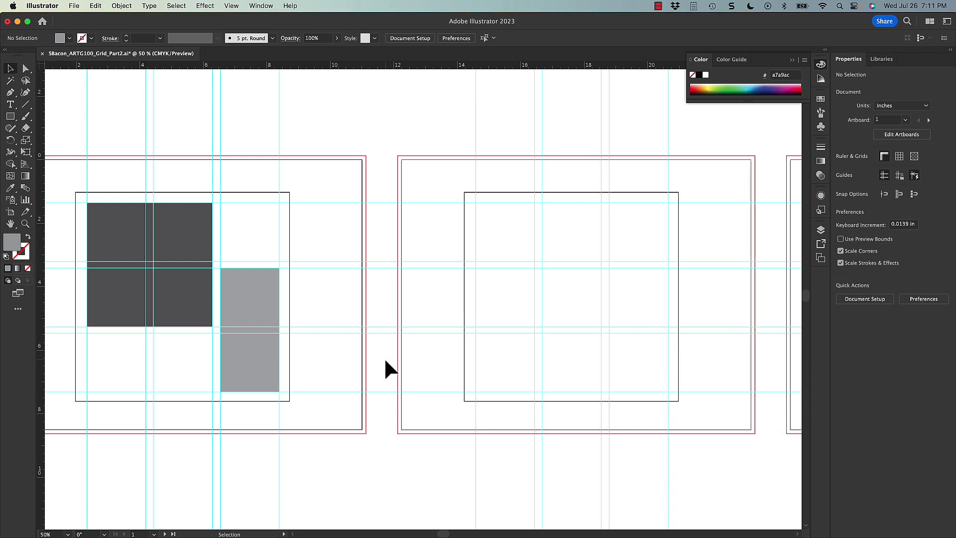
{"action": "left_click_drag", "start_coordinate": [179, 247], "coordinate": [567, 252]}
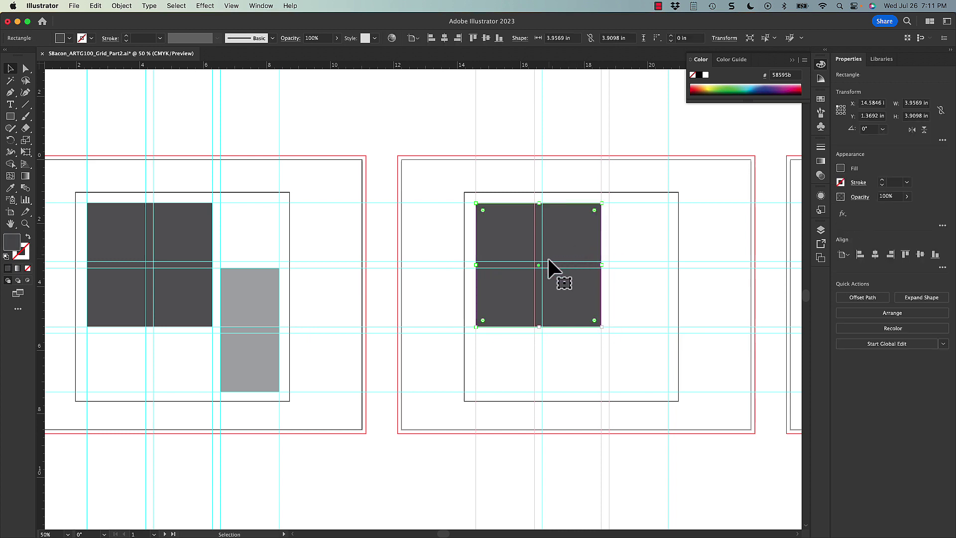
Shrink the copied dark square to one module (1.85 × 1.82 in) and copy the grey rectangle beneath it.
{"action": "left_click", "coordinate": [597, 330]}
{"action": "left_click", "coordinate": [597, 323]}
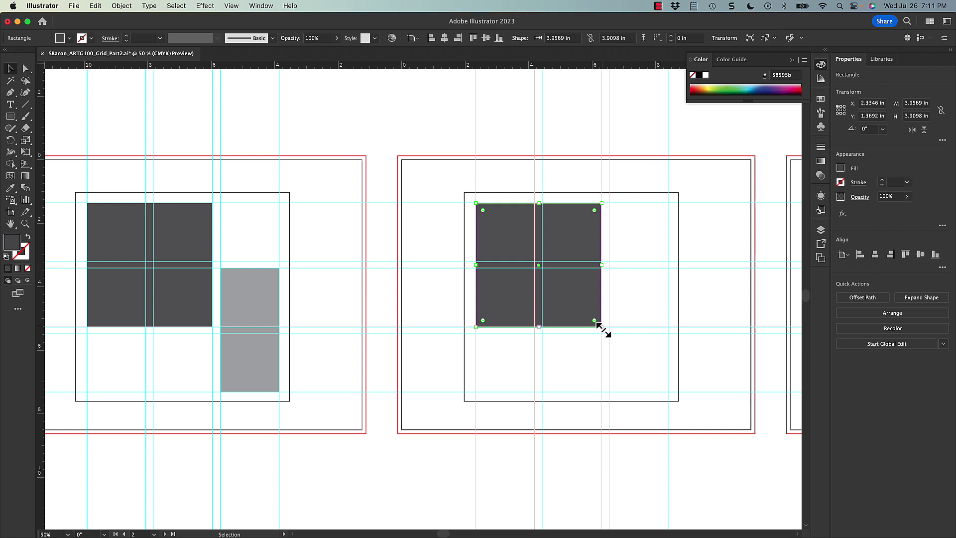
{"action": "left_click_drag", "start_coordinate": [603, 329], "coordinate": [537, 263]}
{"action": "left_click_drag", "start_coordinate": [251, 348], "coordinate": [509, 356]}
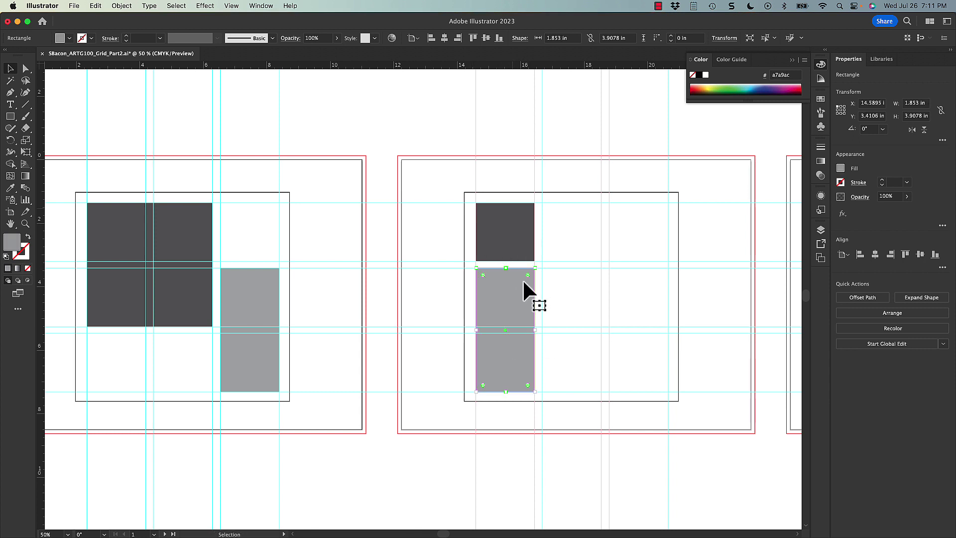
{"action": "key", "text": "z"}
{"action": "left_click_drag", "start_coordinate": [499, 224], "coordinate": [697, 424]}
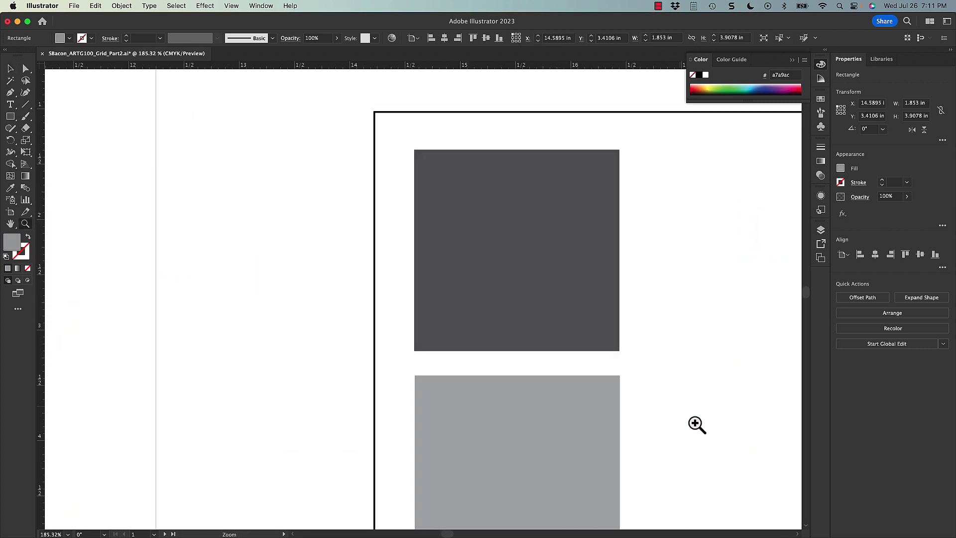
Snap the dark square to the top guide and stretch it to about 1.85 × 1.86 in.
{"action": "left_click", "coordinate": [503, 312], "text": "super"}
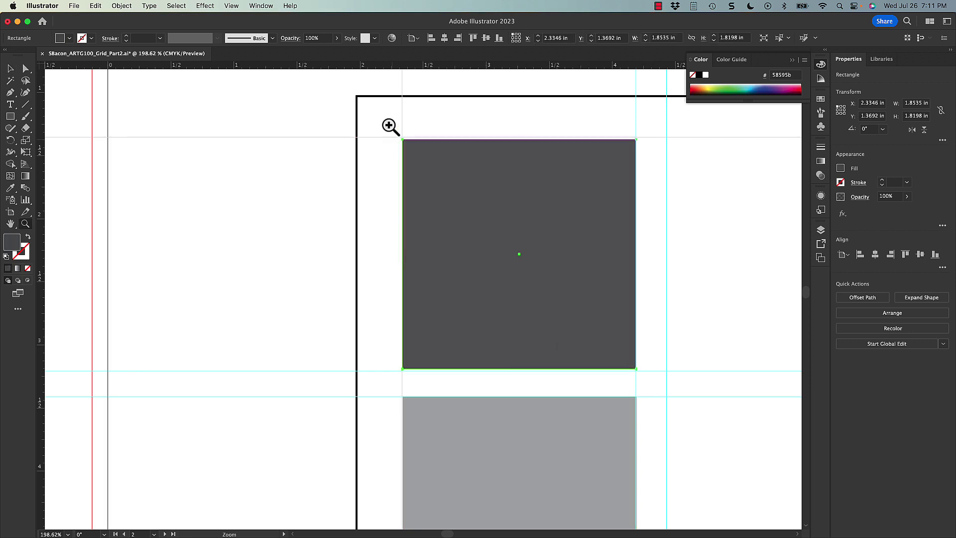
{"action": "left_click_drag", "start_coordinate": [389, 126], "coordinate": [544, 239]}
{"action": "key", "text": "v"}
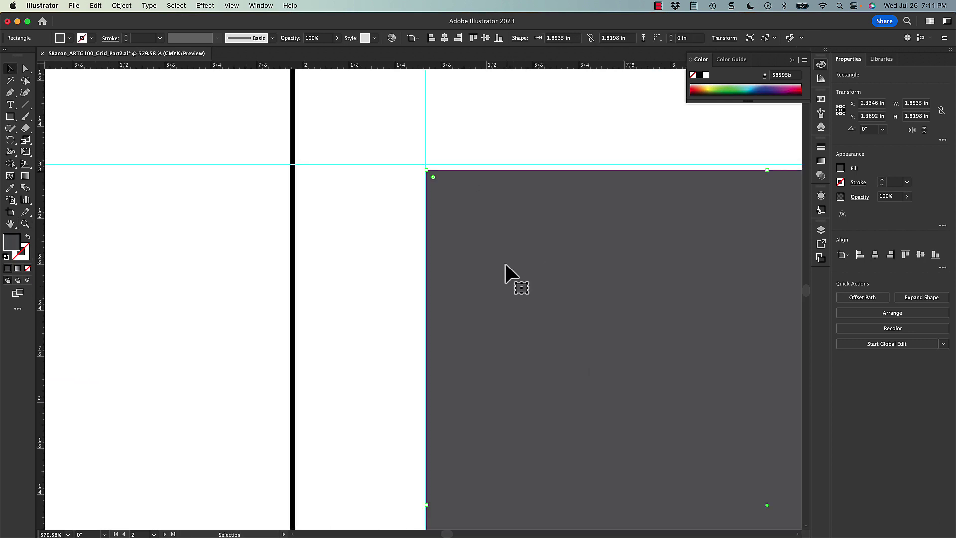
{"action": "left_click_drag", "start_coordinate": [504, 264], "coordinate": [488, 259]}
{"action": "left_click_drag", "start_coordinate": [572, 324], "coordinate": [422, 230]}
{"action": "left_click_drag", "start_coordinate": [575, 366], "coordinate": [575, 380]}
{"action": "left_click", "coordinate": [597, 411]}
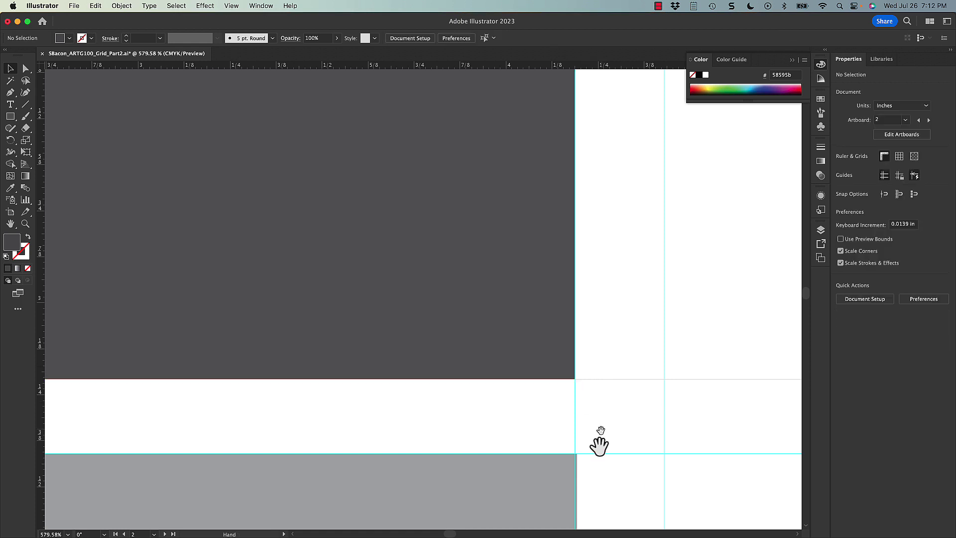
Check the light grey rectangle below it and zoom out to the whole second artboard.
{"action": "scroll", "coordinate": [672, 293], "scroll_direction": "down", "scroll_amount": 5}
{"action": "scroll", "coordinate": [448, 349], "scroll_direction": "left", "scroll_amount": 4}
{"action": "left_click_drag", "start_coordinate": [262, 417], "coordinate": [690, 362]}
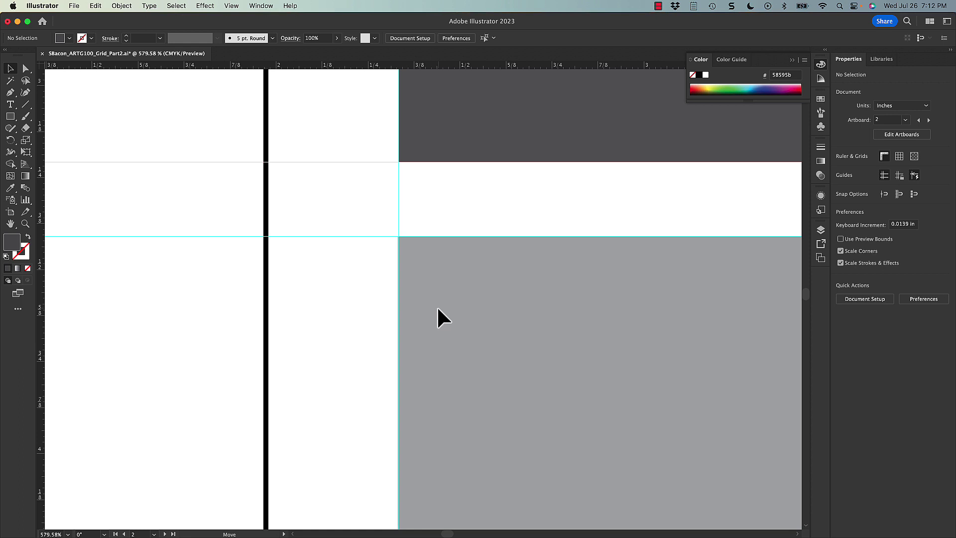
{"action": "left_click", "coordinate": [438, 309]}
{"action": "scroll", "coordinate": [615, 354], "scroll_direction": "right", "scroll_amount": 10}
{"action": "scroll", "coordinate": [614, 354], "scroll_direction": "down", "scroll_amount": 2}
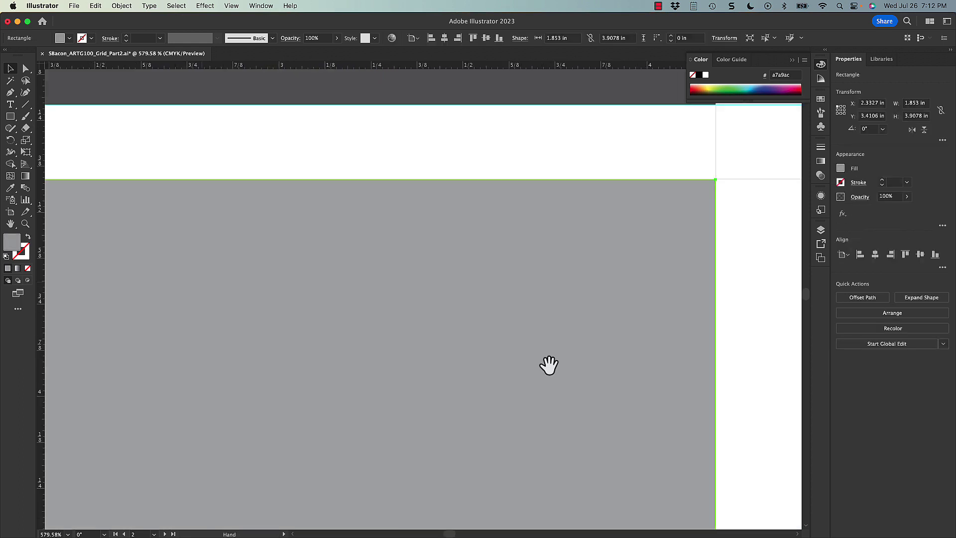
{"action": "left_click", "coordinate": [670, 335]}
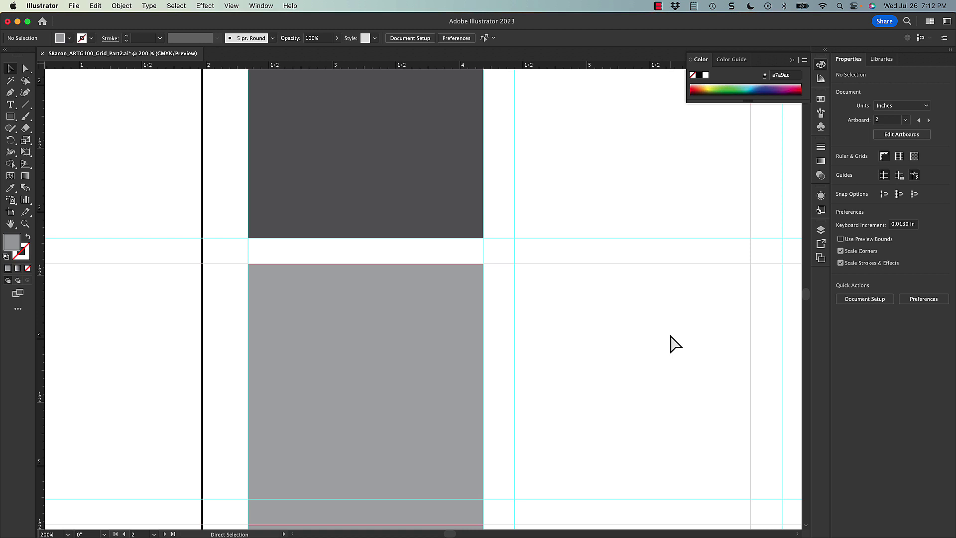
{"action": "key", "text": "cmd+minus"}
{"action": "key", "text": "cmd+minus"}
{"action": "key", "text": "cmd+minus"}
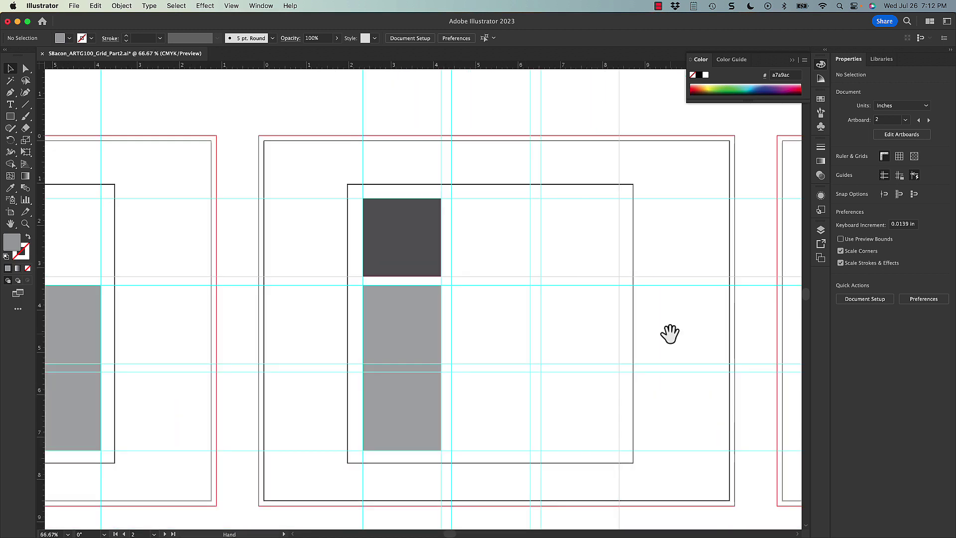
Copy the dark square and grey rectangle together into the next grid column.
{"action": "left_click_drag", "start_coordinate": [567, 335], "coordinate": [509, 329]}
{"action": "left_click", "coordinate": [338, 299]}
{"action": "left_click", "coordinate": [322, 239], "text": "shift"}
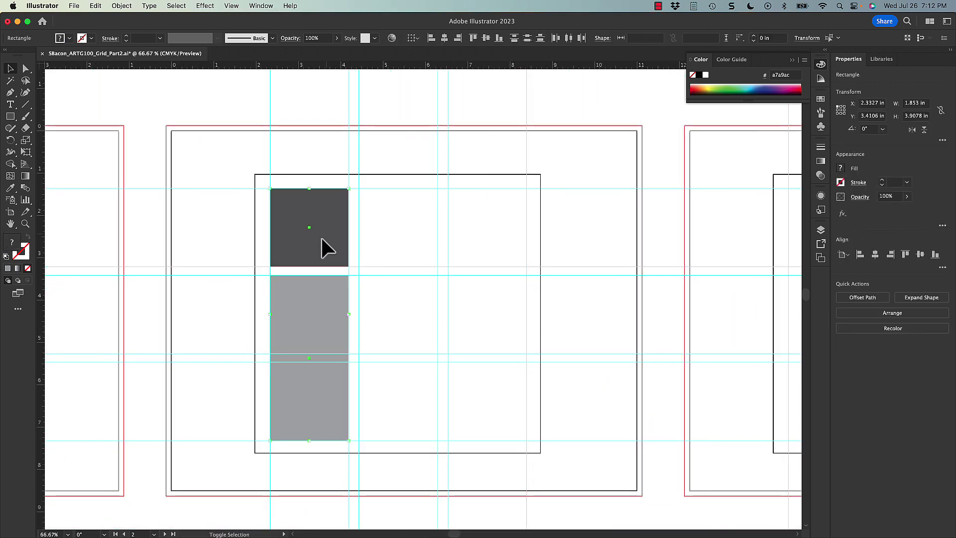
{"action": "left_click_drag", "start_coordinate": [321, 239], "coordinate": [480, 244]}
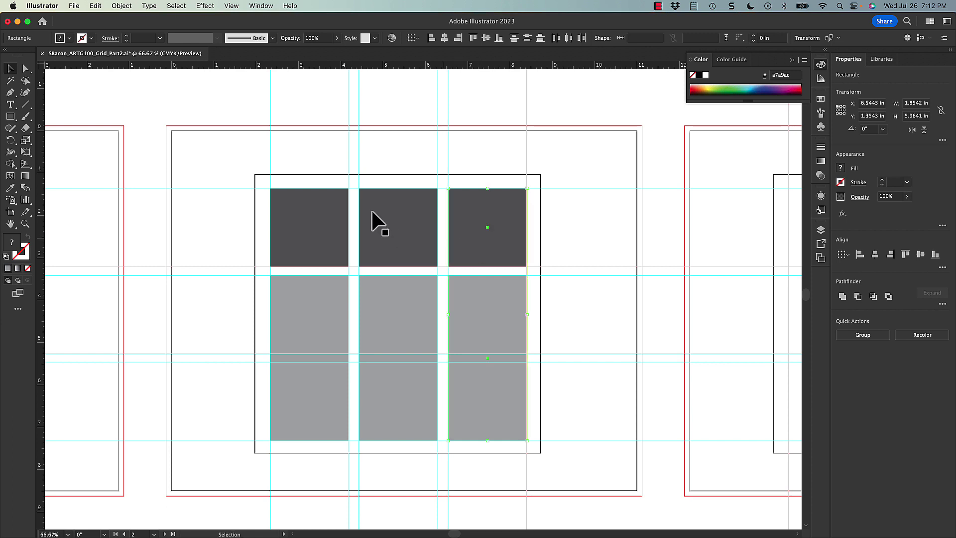
Verify the middle column's grey rectangle edges align with the gutter guides.
{"action": "left_click", "coordinate": [394, 301]}
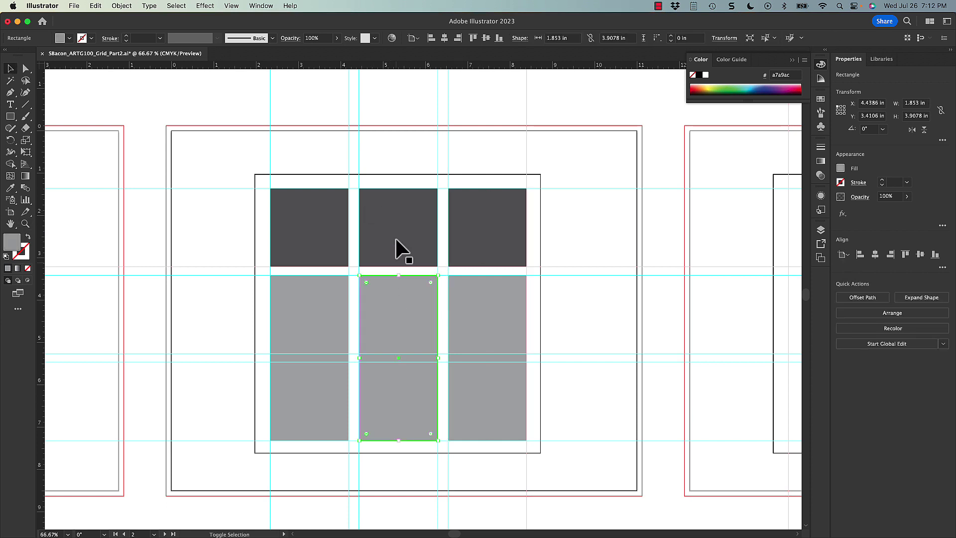
{"action": "key", "text": "z"}
{"action": "left_click_drag", "start_coordinate": [344, 184], "coordinate": [620, 388]}
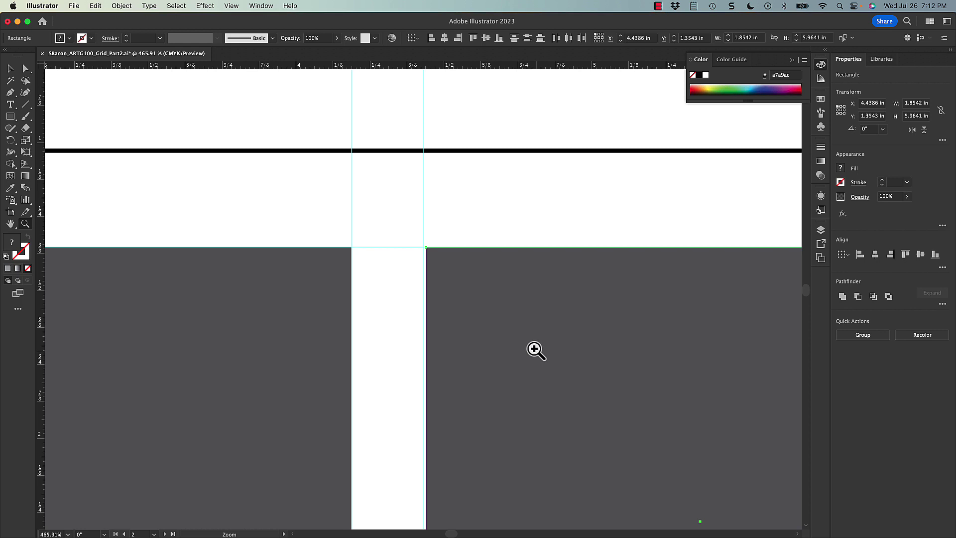
{"action": "key", "text": "v"}
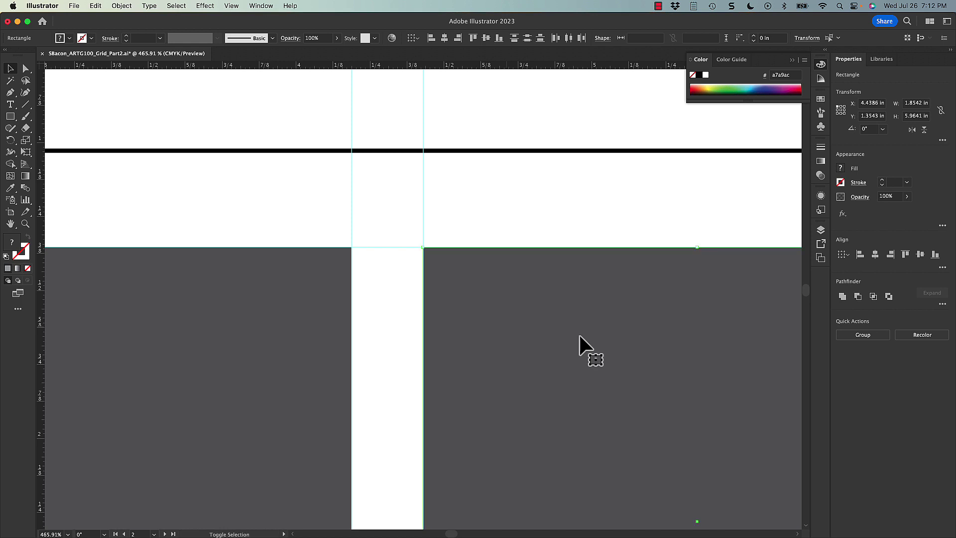
{"action": "left_click_drag", "start_coordinate": [581, 346], "coordinate": [318, 342]}
{"action": "key", "text": "super+minus"}
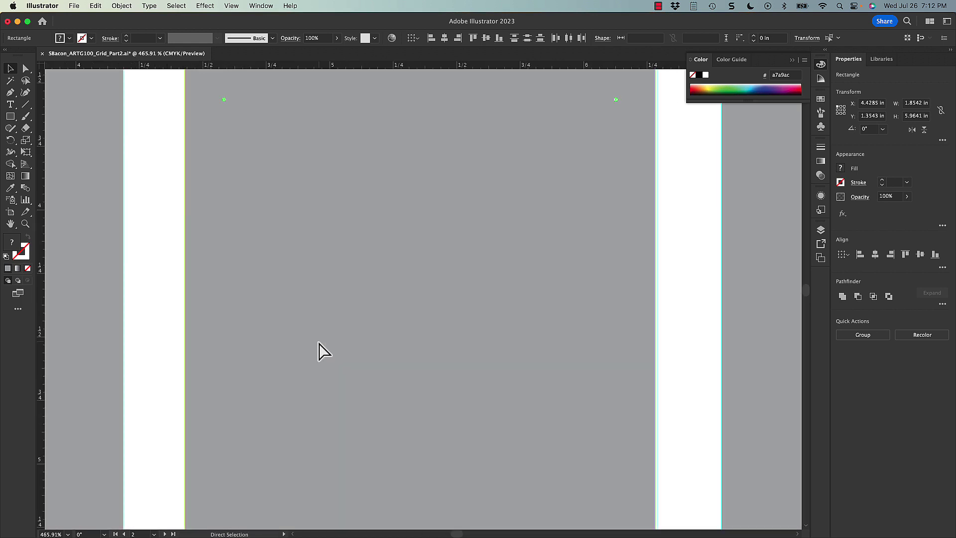
{"action": "key", "text": "super+minus"}
{"action": "key", "text": "super+minus"}
{"action": "left_click_drag", "start_coordinate": [482, 230], "coordinate": [341, 317]}
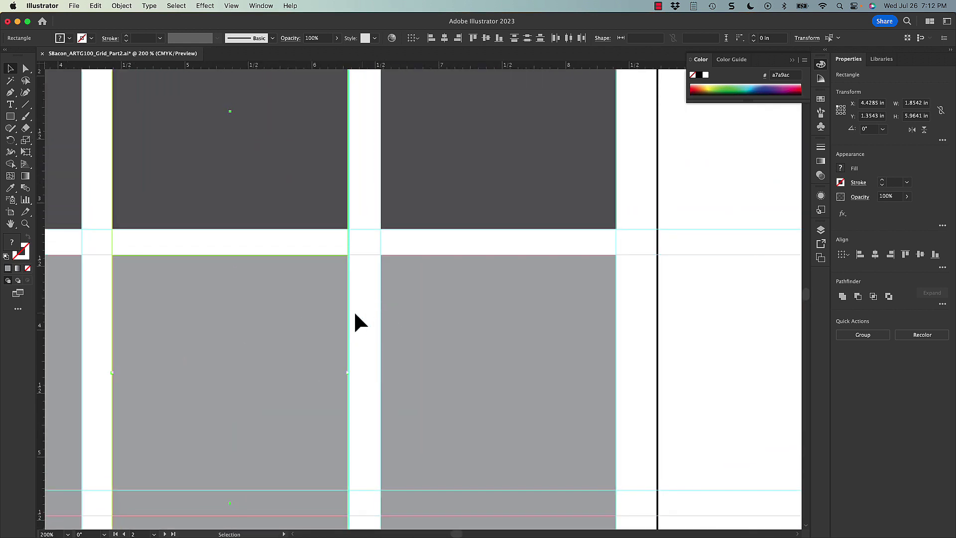
{"action": "left_click", "coordinate": [370, 313]}
Verify the right-hand dark square sits on its gutter guide, then zoom out across the artboards.
{"action": "left_click_drag", "start_coordinate": [377, 205], "coordinate": [305, 326]}
{"action": "left_click", "coordinate": [360, 260]}
{"action": "key", "text": "z"}
{"action": "left_click_drag", "start_coordinate": [294, 94], "coordinate": [471, 239]}
{"action": "scroll", "coordinate": [423, 230], "scroll_direction": "up", "scroll_amount": 5}
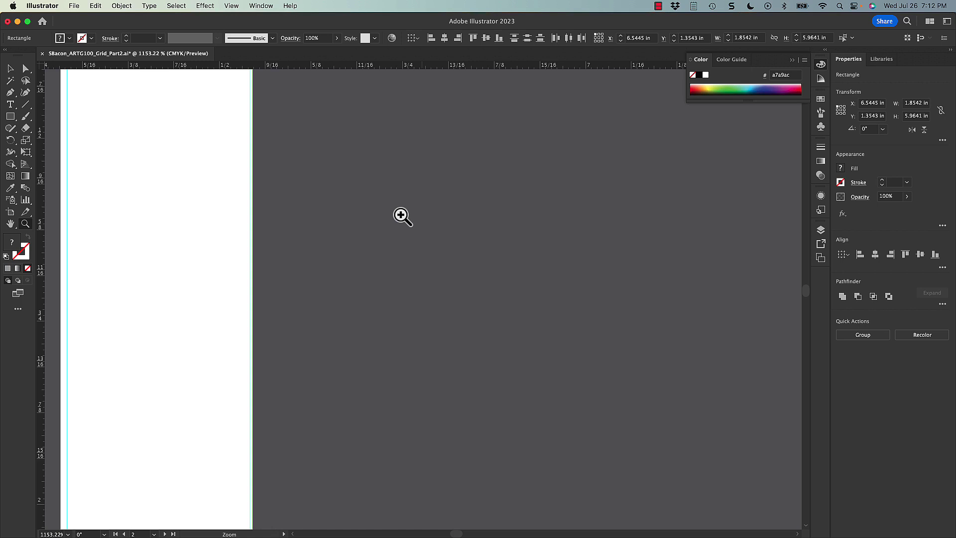
{"action": "scroll", "coordinate": [407, 315], "scroll_direction": "up", "scroll_amount": 4}
{"action": "scroll", "coordinate": [407, 315], "scroll_direction": "left", "scroll_amount": 2}
{"action": "key", "text": "v"}
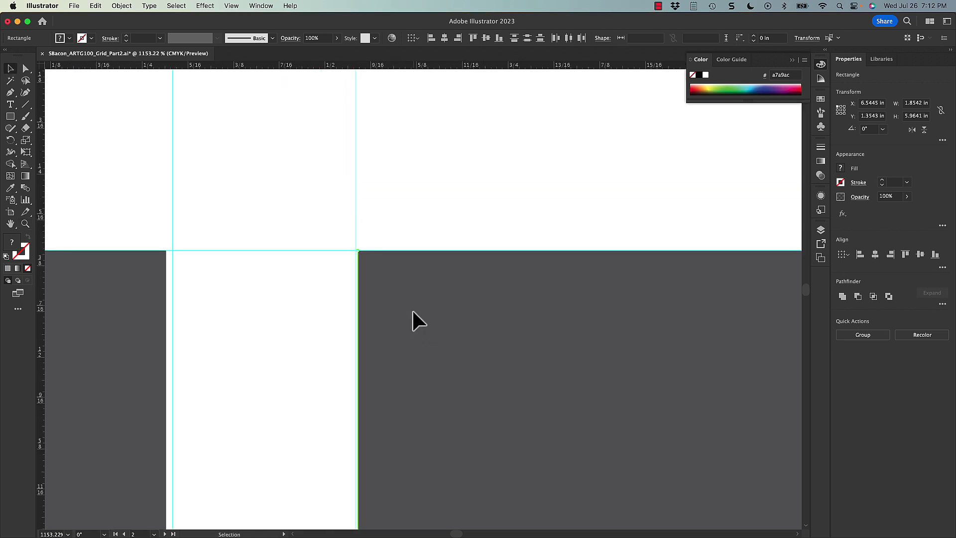
{"action": "left_click", "coordinate": [337, 320]}
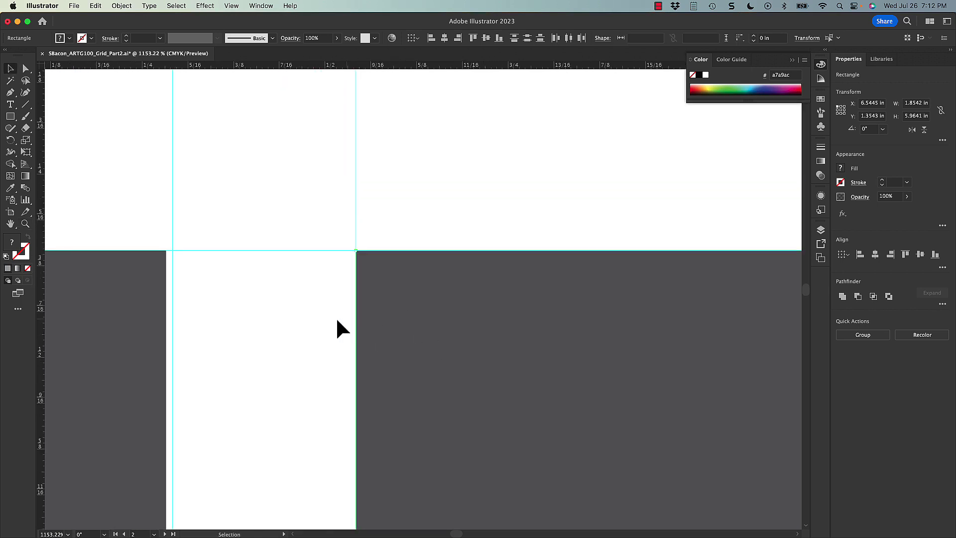
{"action": "key", "text": "super+minus"}
{"action": "key", "text": "super+minus"}
{"action": "key", "text": "super+minus"}
{"action": "key", "text": "super+minus"}
{"action": "key", "text": "super+minus"}
{"action": "key", "text": "super+minus"}
{"action": "key", "text": "super+minus"}
{"action": "key", "text": "super+minus"}
{"action": "key", "text": "super+minus"}
{"action": "key", "text": "super+minus"}
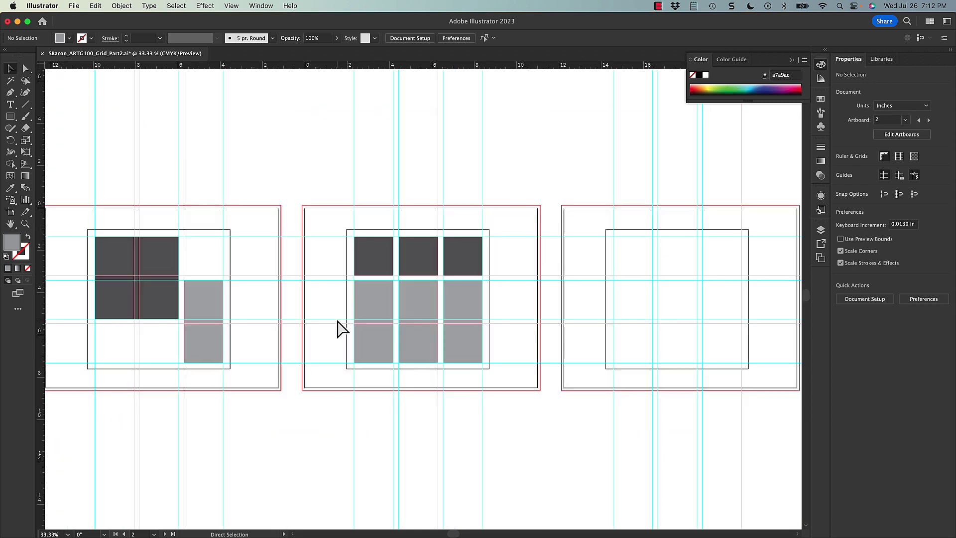
{"action": "key", "text": "super+semicolon"}
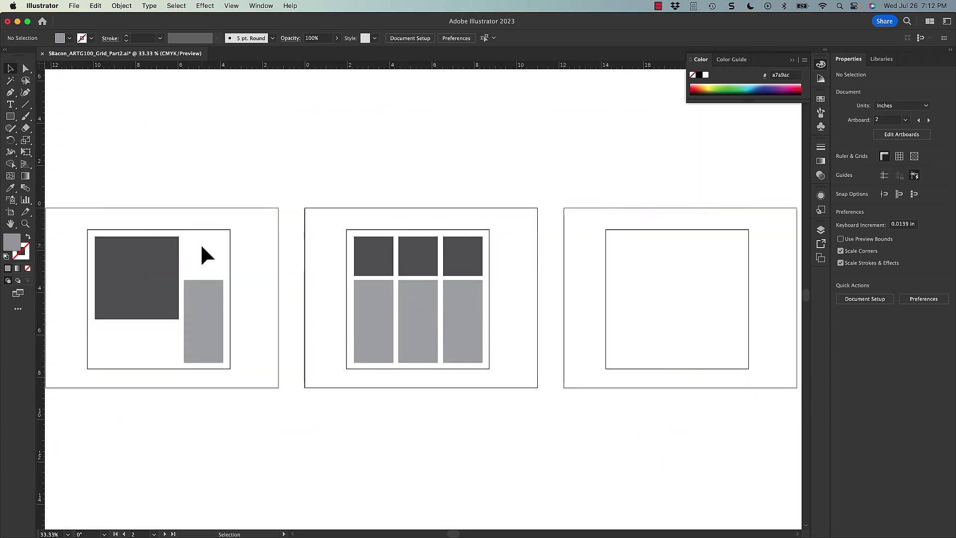
{"action": "left_click_drag", "start_coordinate": [465, 335], "coordinate": [558, 330]}
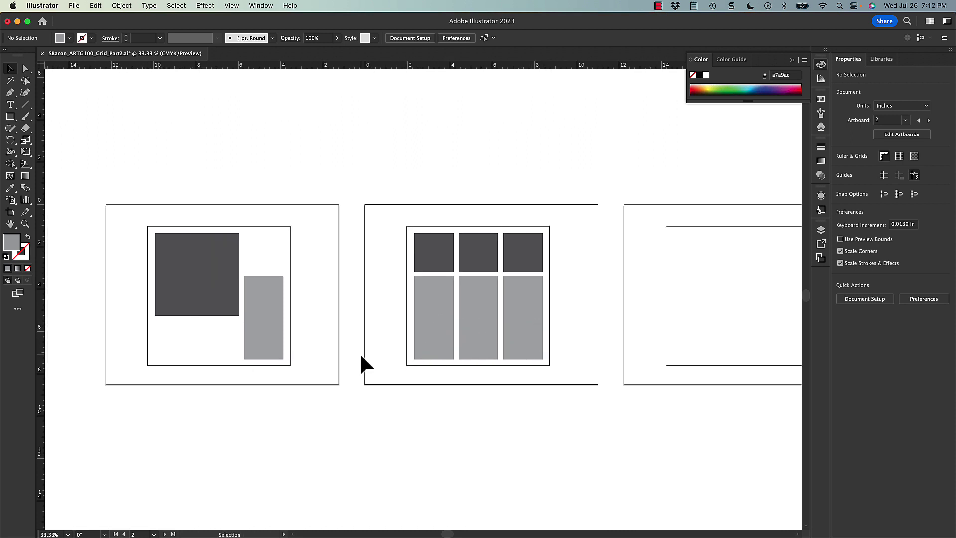
{"action": "key", "text": "super+minus"}
{"action": "key", "text": "super+minus"}
{"action": "key", "text": "super+minus"}
{"action": "left_click_drag", "start_coordinate": [360, 352], "coordinate": [229, 341]}
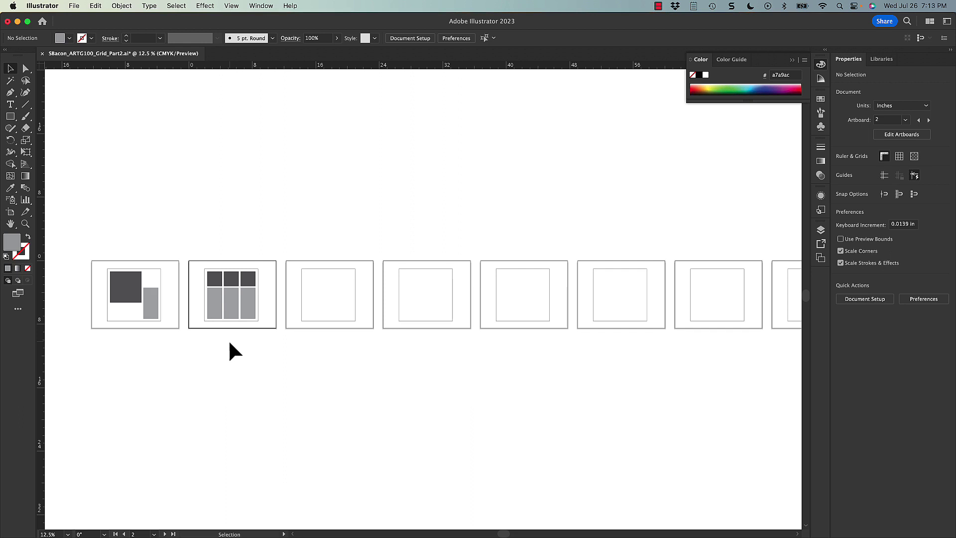
{"action": "left_click_drag", "start_coordinate": [373, 350], "coordinate": [356, 353]}
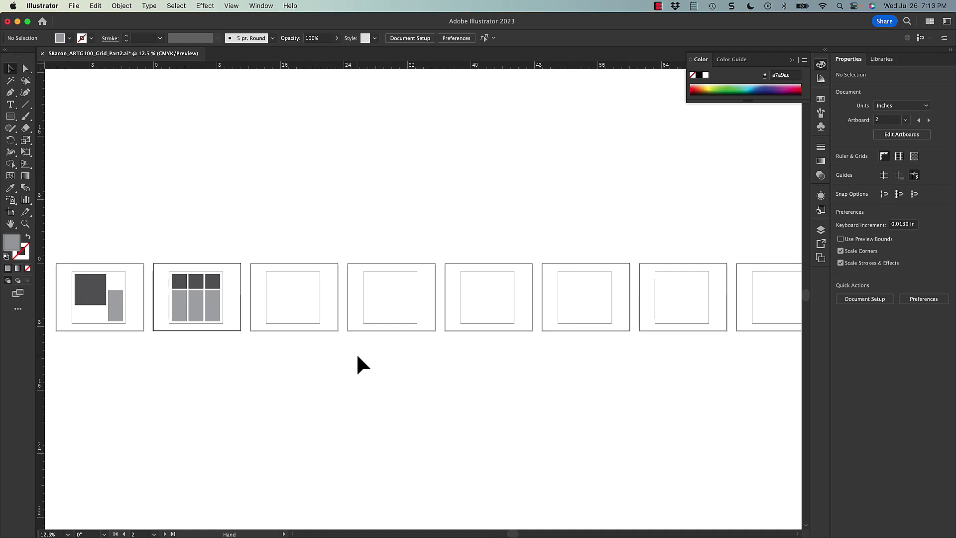
{"action": "key", "text": "super+semicolon"}
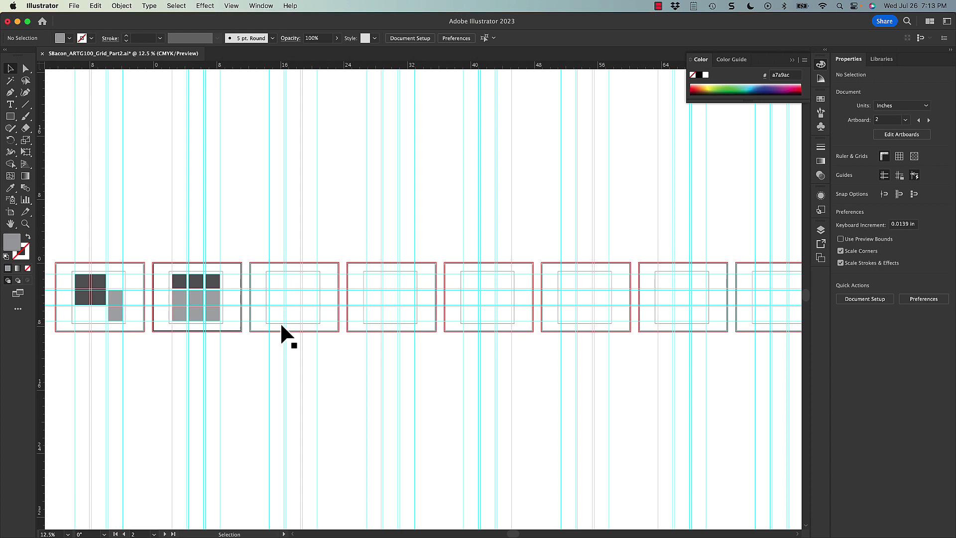
{"action": "left_click_drag", "start_coordinate": [518, 345], "coordinate": [335, 335]}
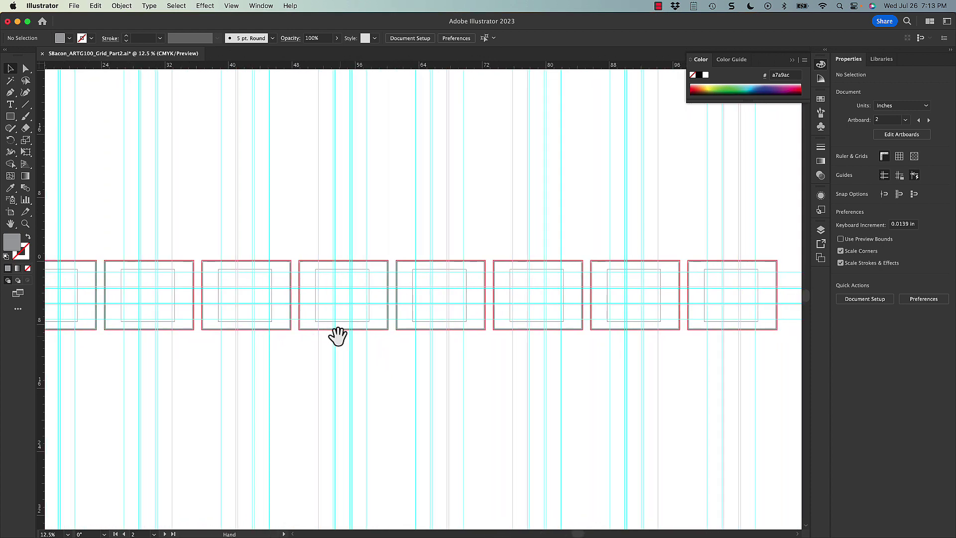
{"action": "left_click_drag", "start_coordinate": [174, 330], "coordinate": [426, 330]}
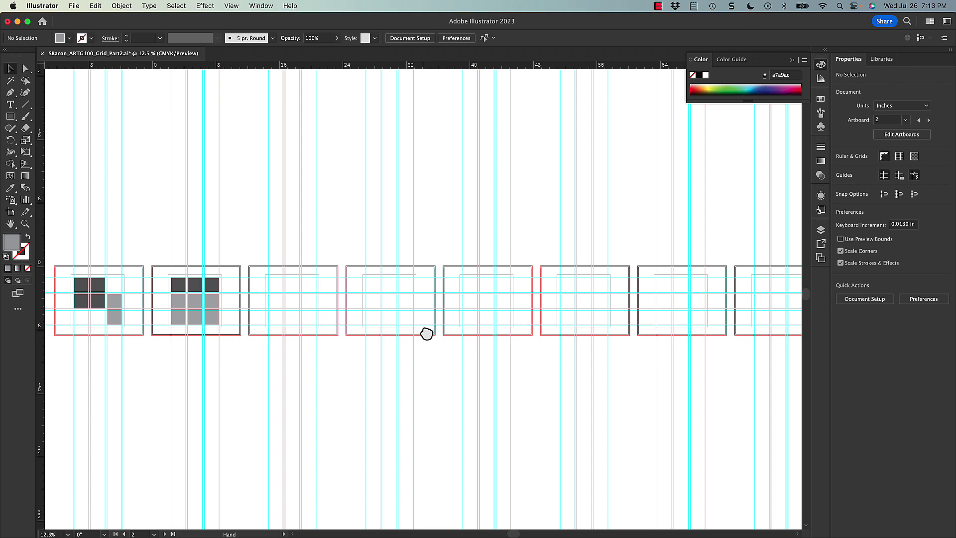
Save the grid document as an Adobe PDF on the Desktop with all artboards included.
{"action": "left_click", "coordinate": [74, 6]}
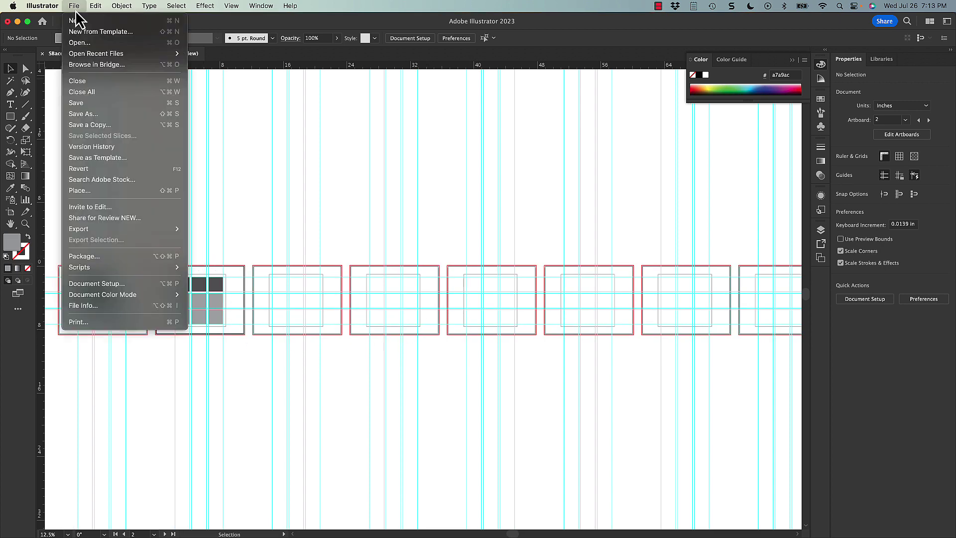
{"action": "left_click", "coordinate": [80, 112]}
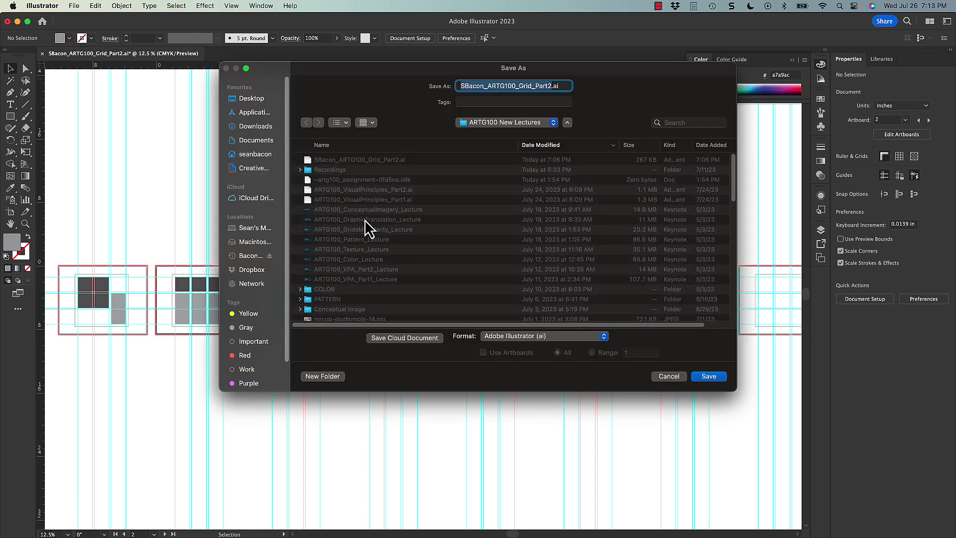
{"action": "left_click", "coordinate": [537, 338]}
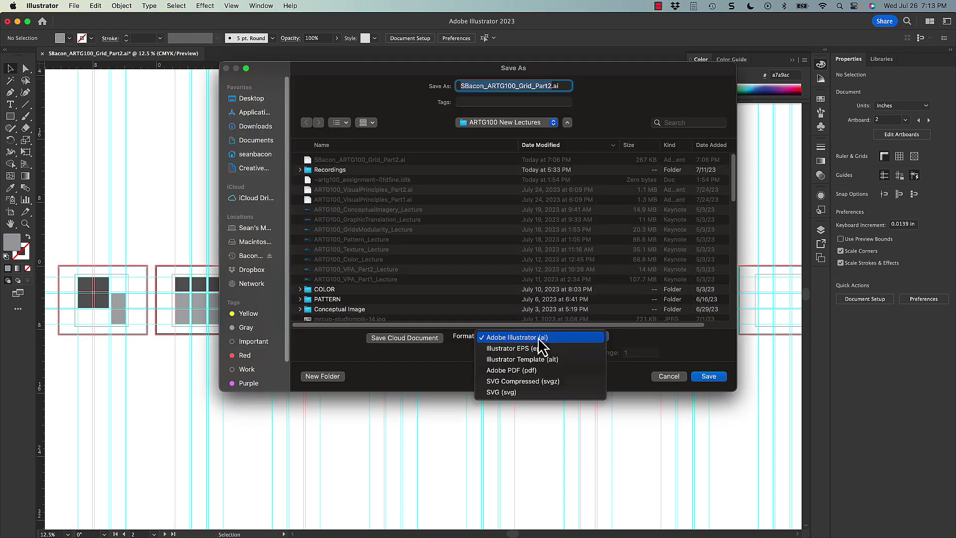
{"action": "left_click", "coordinate": [547, 371]}
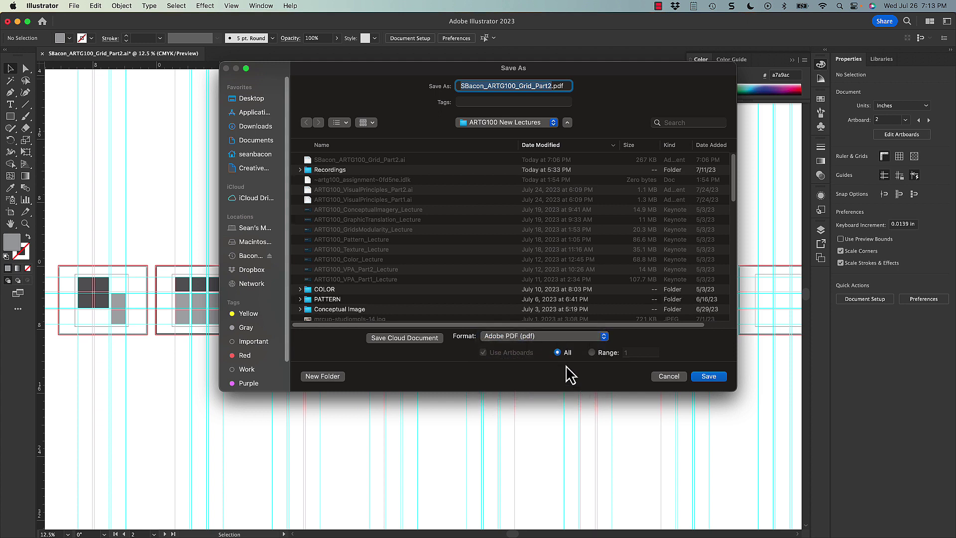
{"action": "left_click", "coordinate": [250, 102]}
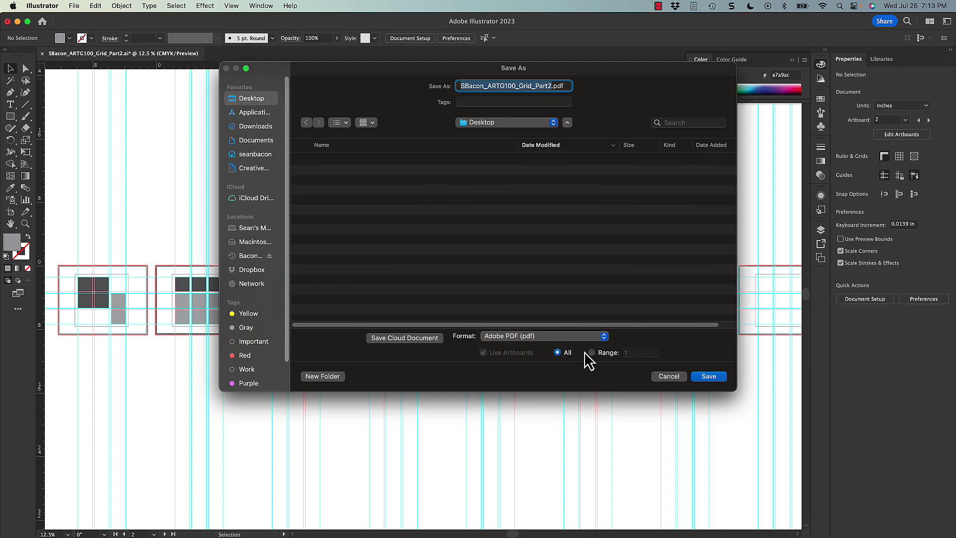
{"action": "left_click", "coordinate": [709, 376]}
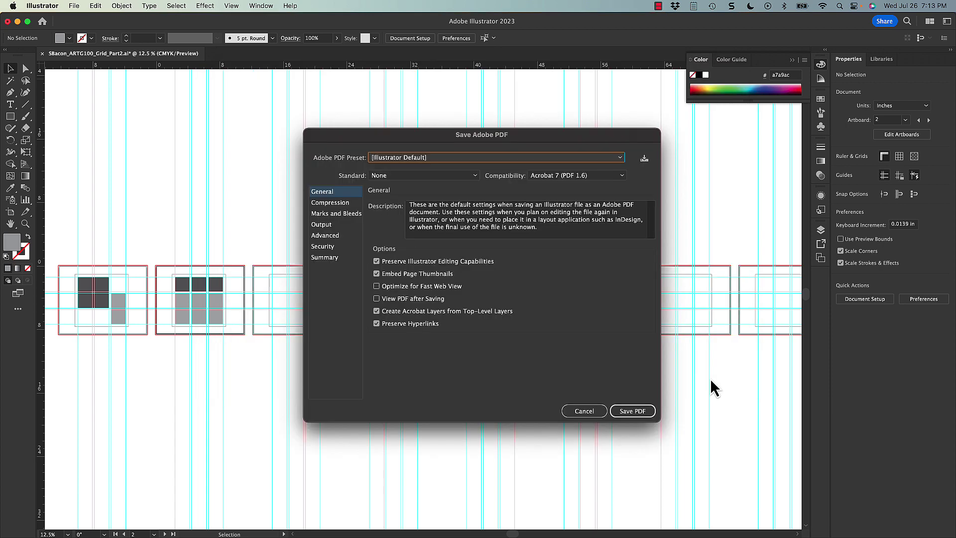
{"action": "left_click", "coordinate": [648, 410]}
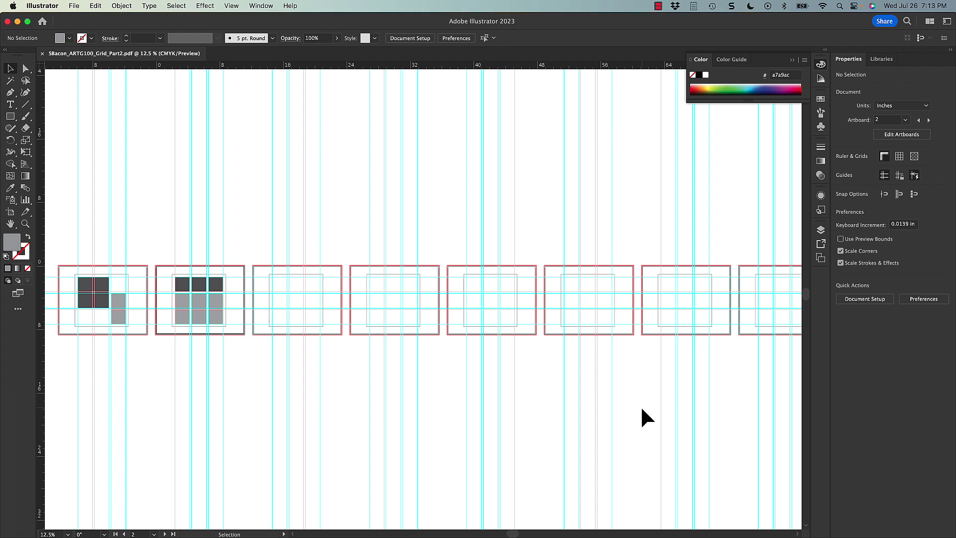